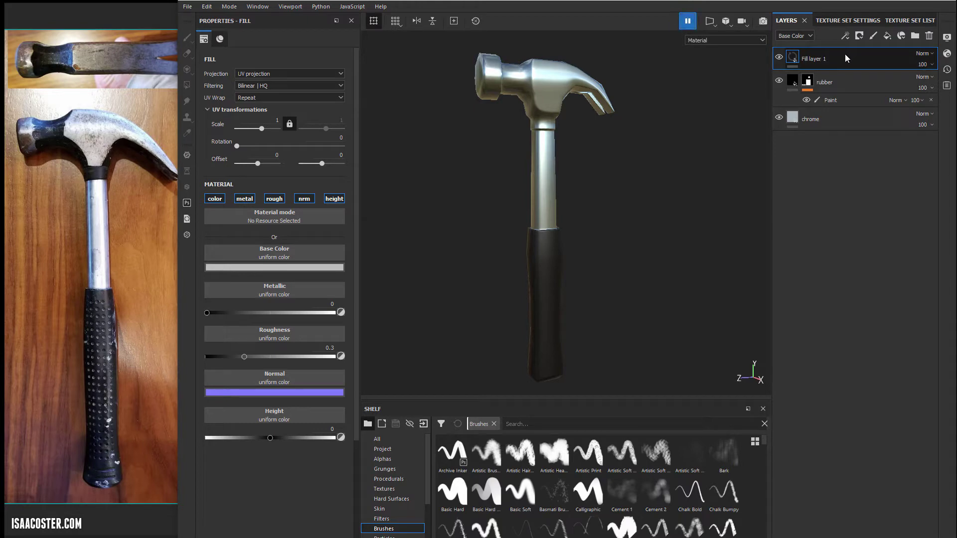
left_click(278, 267)
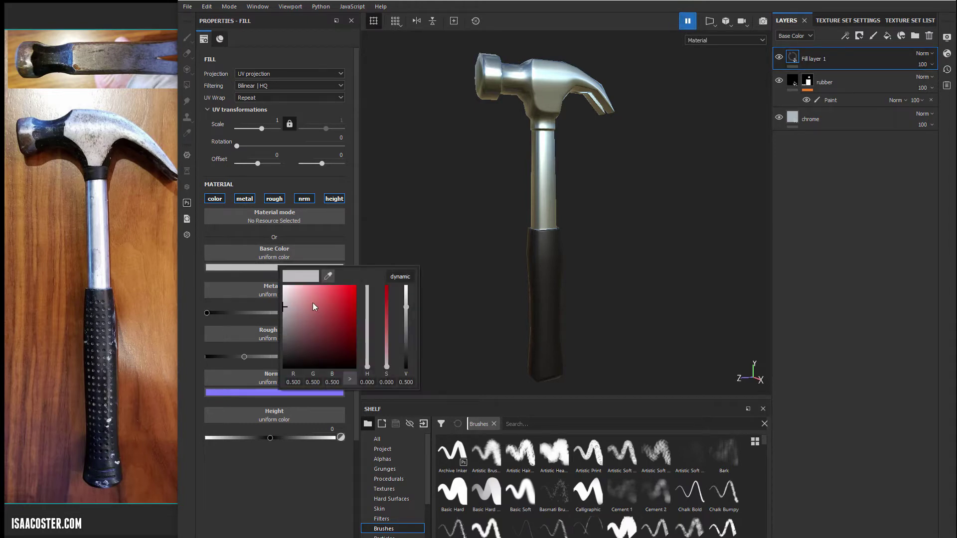
left_click(439, 185)
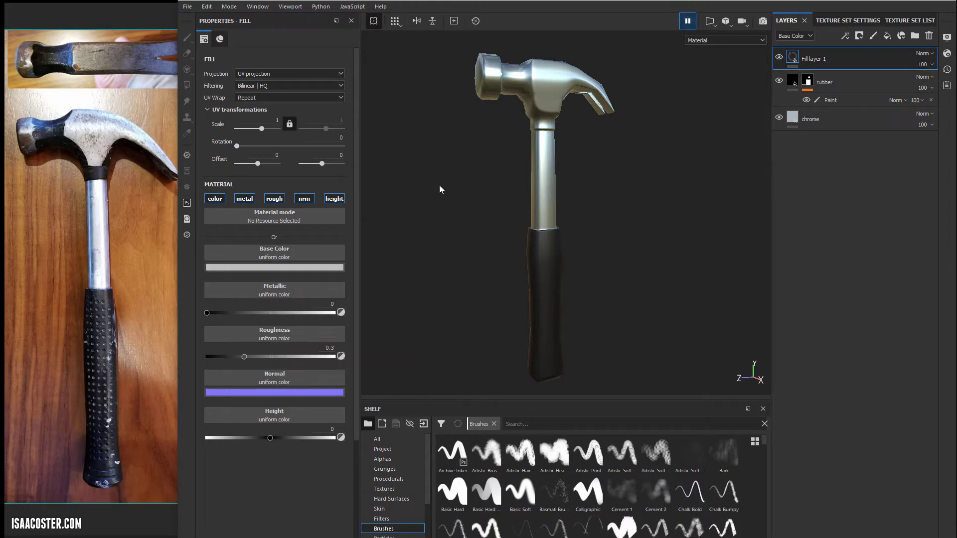
left_click(861, 82)
left_click(853, 59)
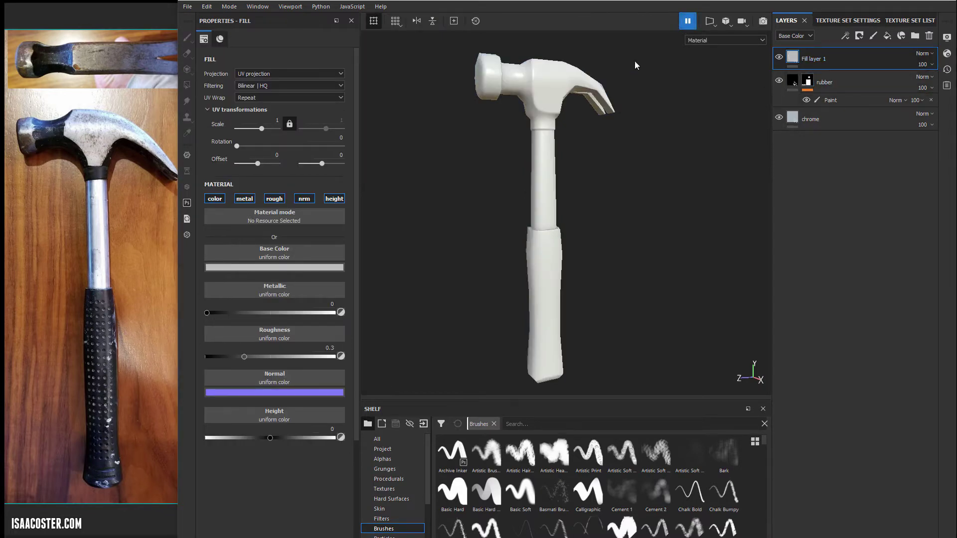
left_click_drag(662, 129, 620, 201, "alt")
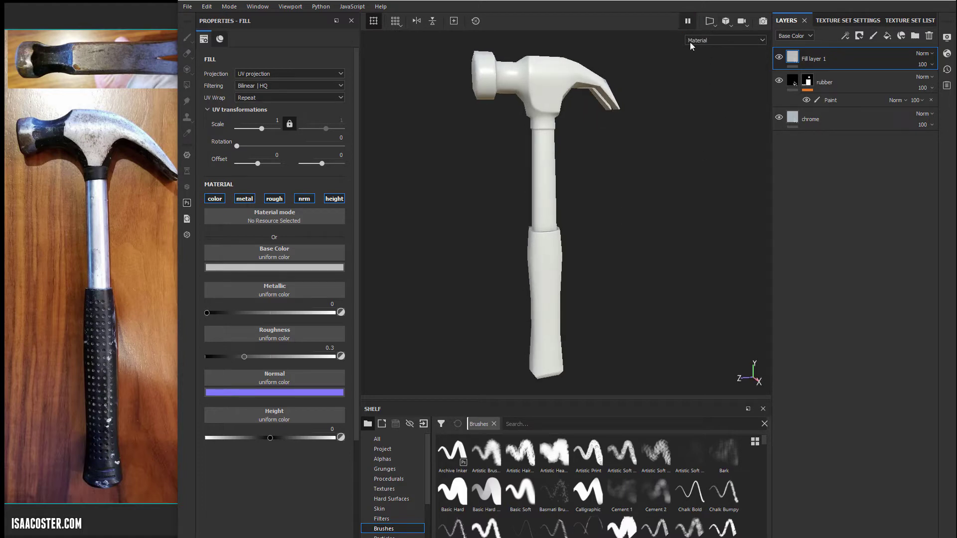
left_click_drag(700, 110, 771, 92, "alt")
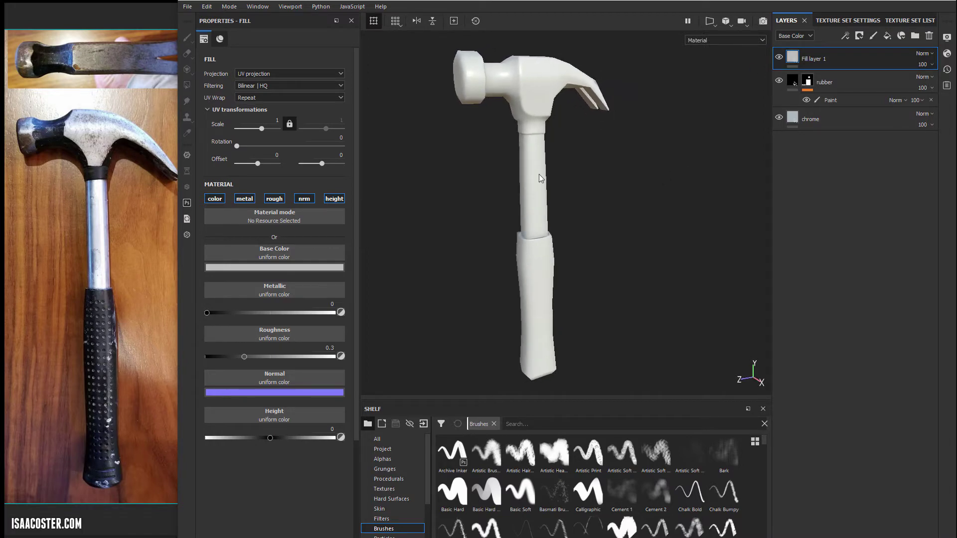
left_click_drag(615, 325, 605, 294, "alt")
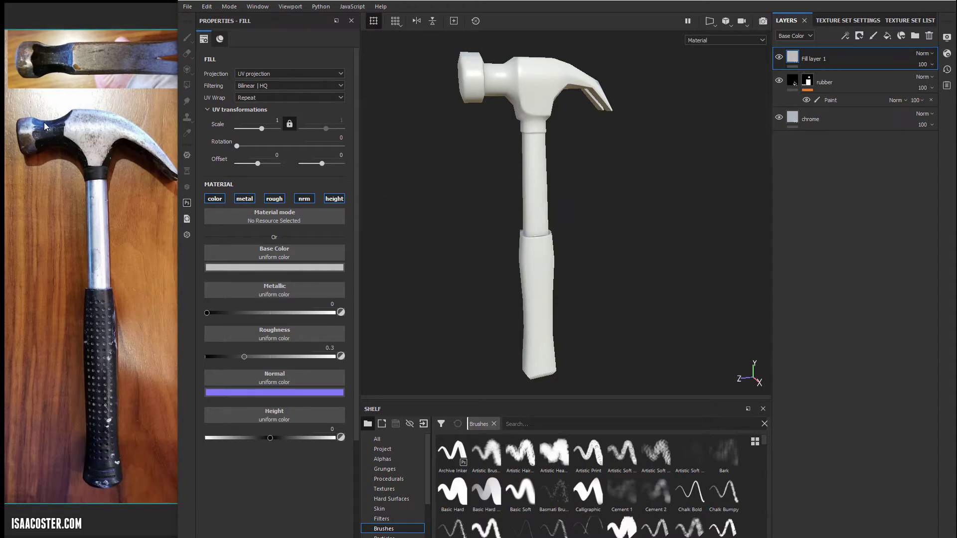
Set the base color of Fill layer 1 to near-black, 0.003 in every RGB channel
left_click(264, 267)
left_click_drag(302, 348, 262, 367)
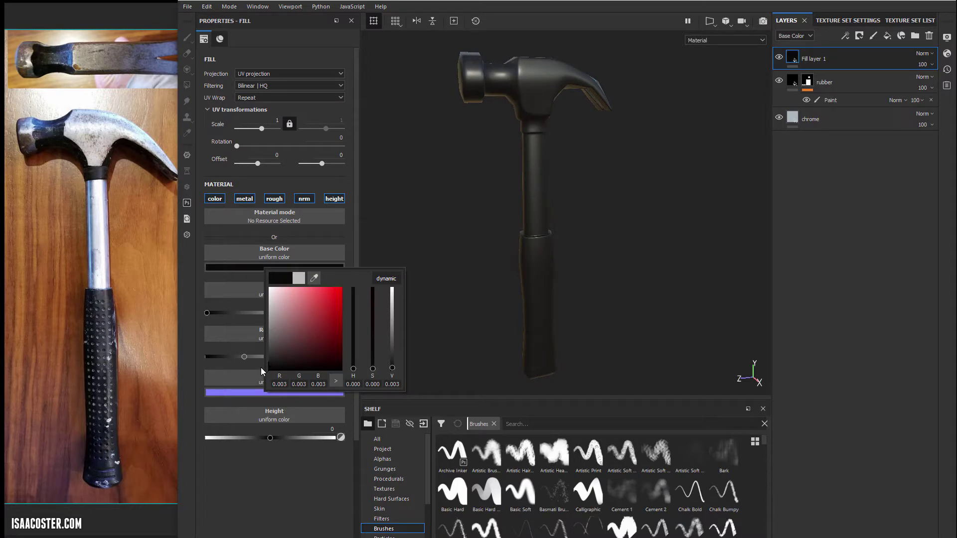
left_click(238, 483)
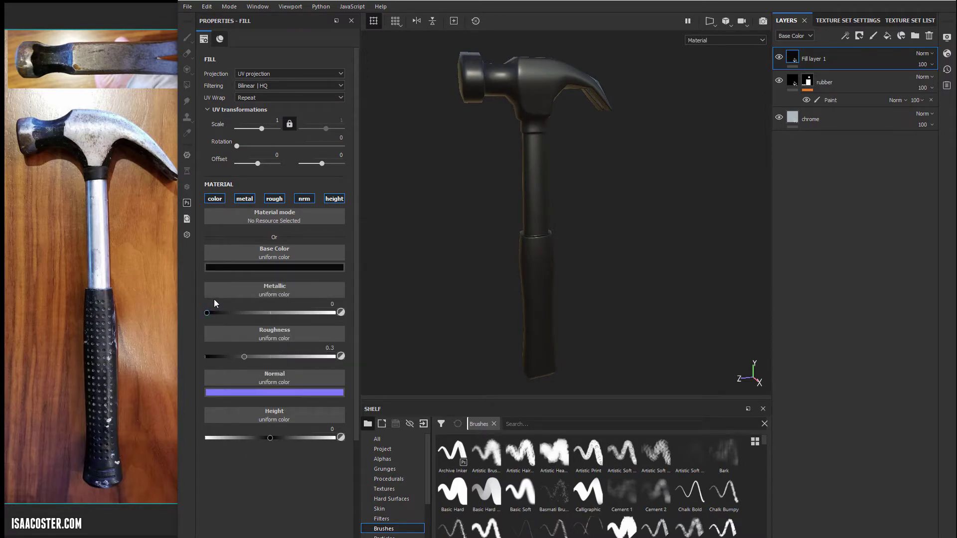
Set Fill layer 1's roughness to 0.3333 and turn off its normal and height channels
left_click_drag(244, 356, 252, 359)
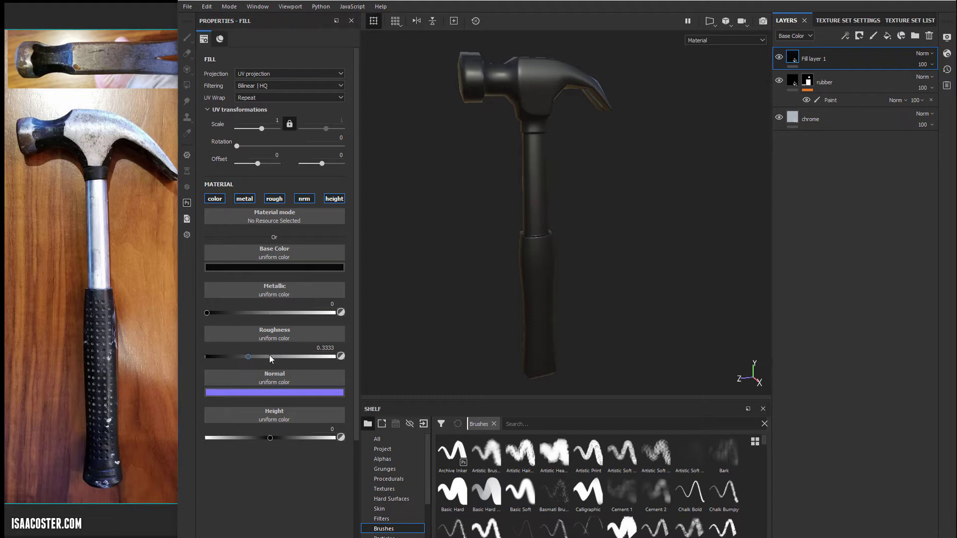
left_click(304, 199)
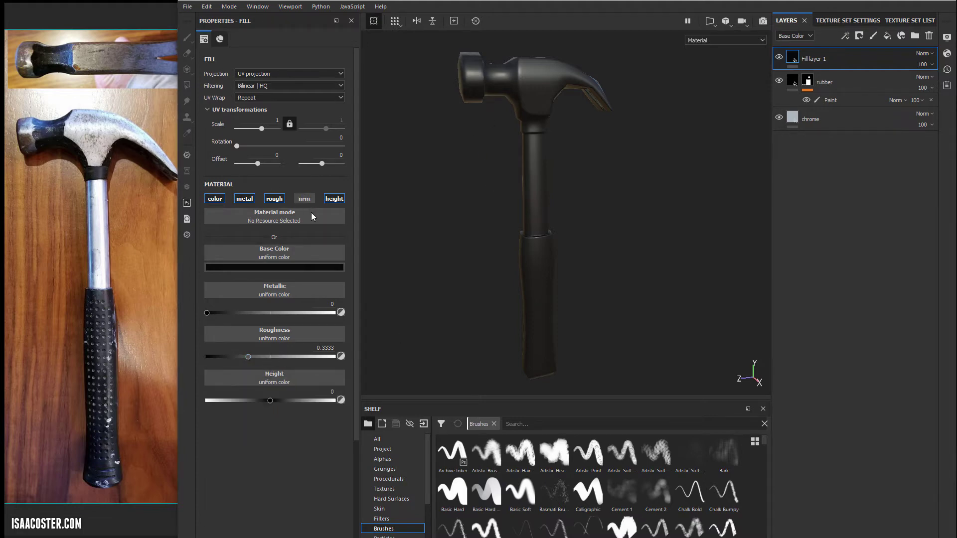
left_click(334, 198)
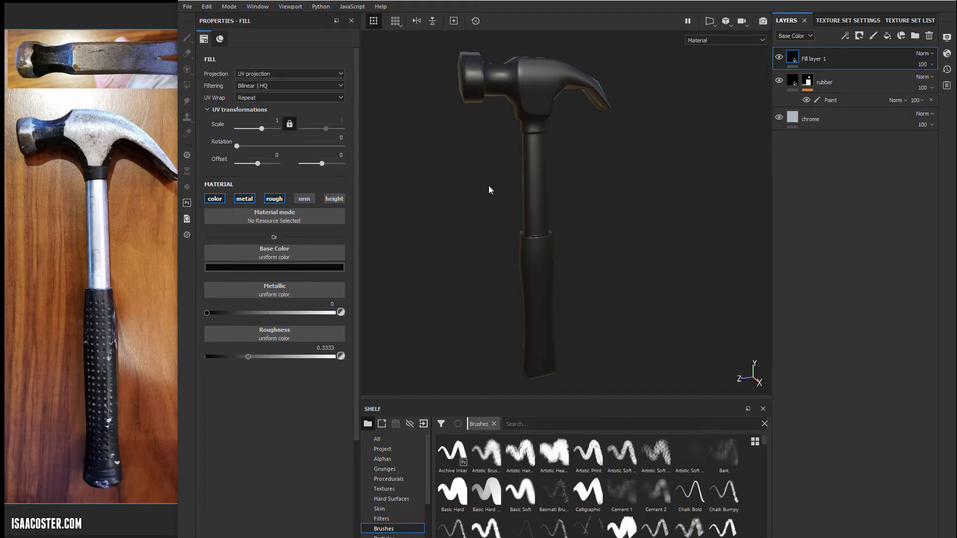
Add a black mask to Fill layer 1 and add a paint effect to that mask
left_click_drag(472, 197, 496, 144, "alt")
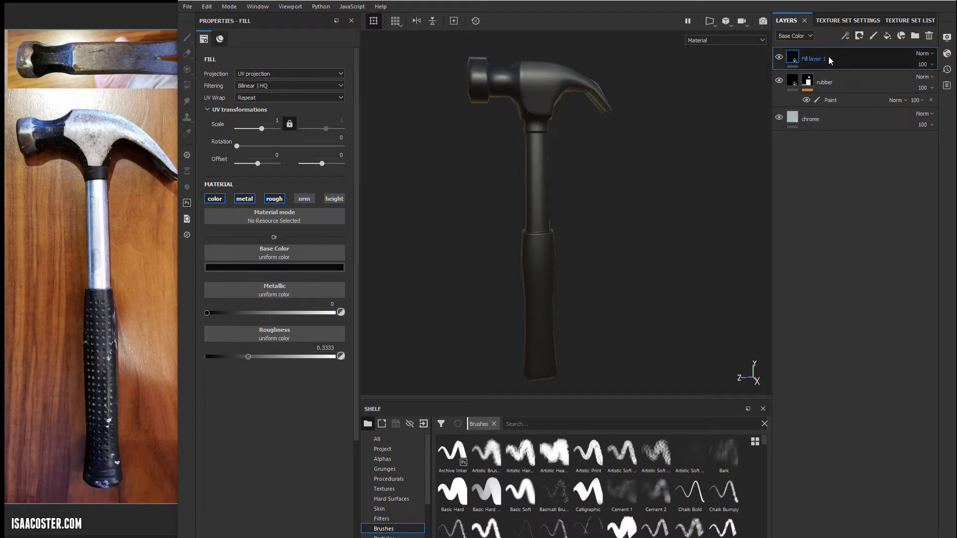
right_click(824, 55)
left_click(871, 70)
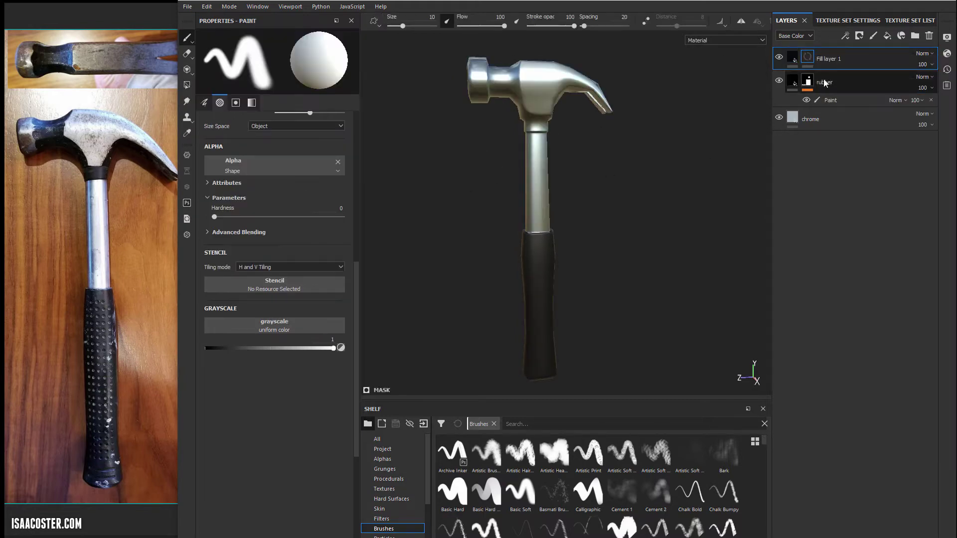
right_click(809, 57)
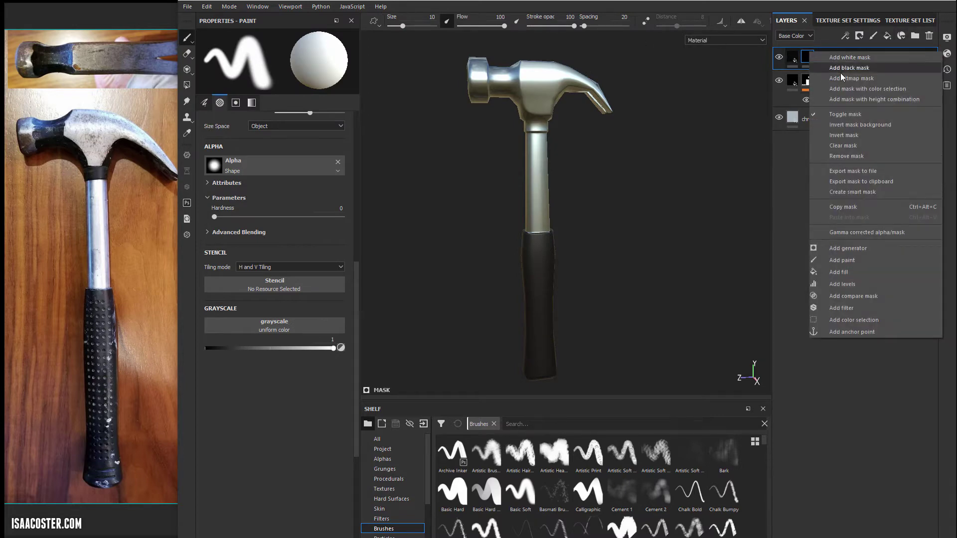
left_click(850, 260)
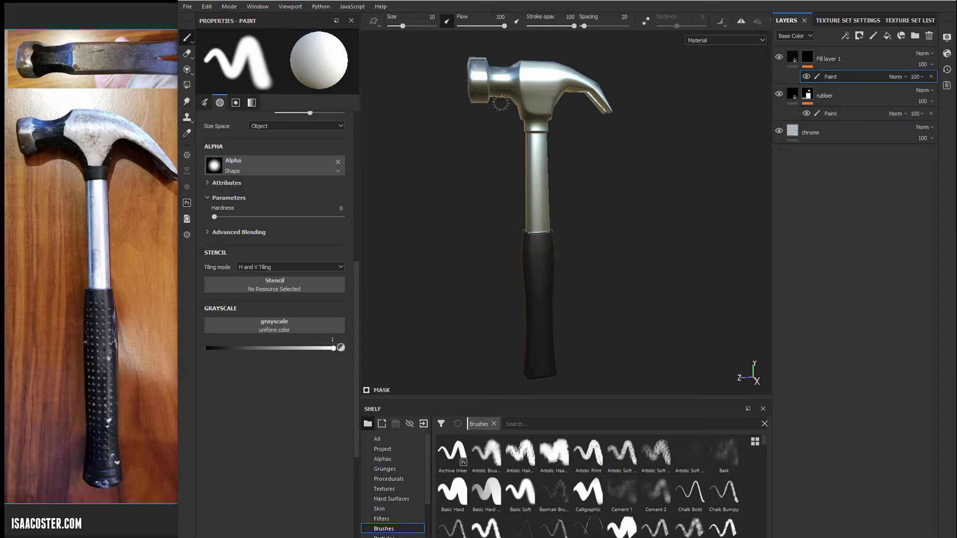
Activate Polygon Fill in quad mode with color 1 for masking the hammer head
left_click(185, 83)
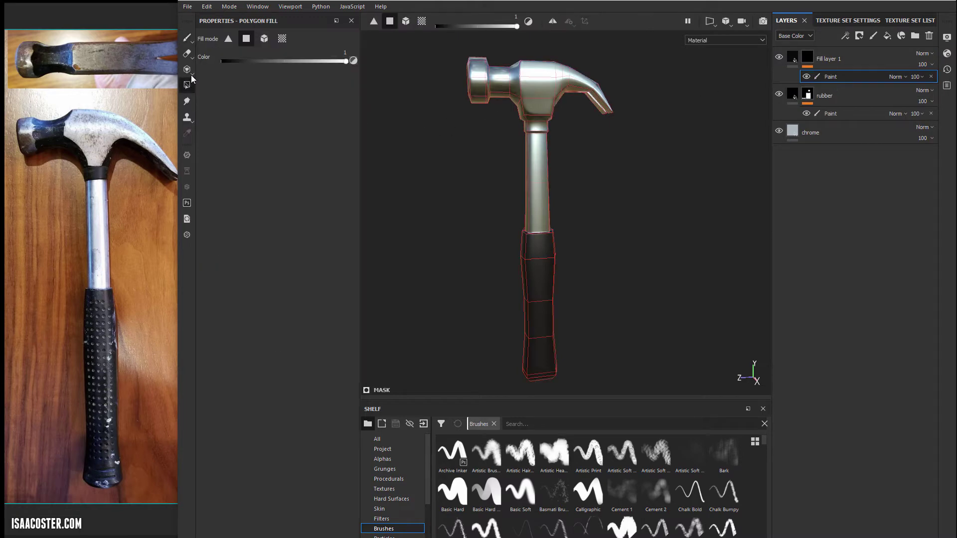
middle_click_drag(481, 173, 477, 249, "alt")
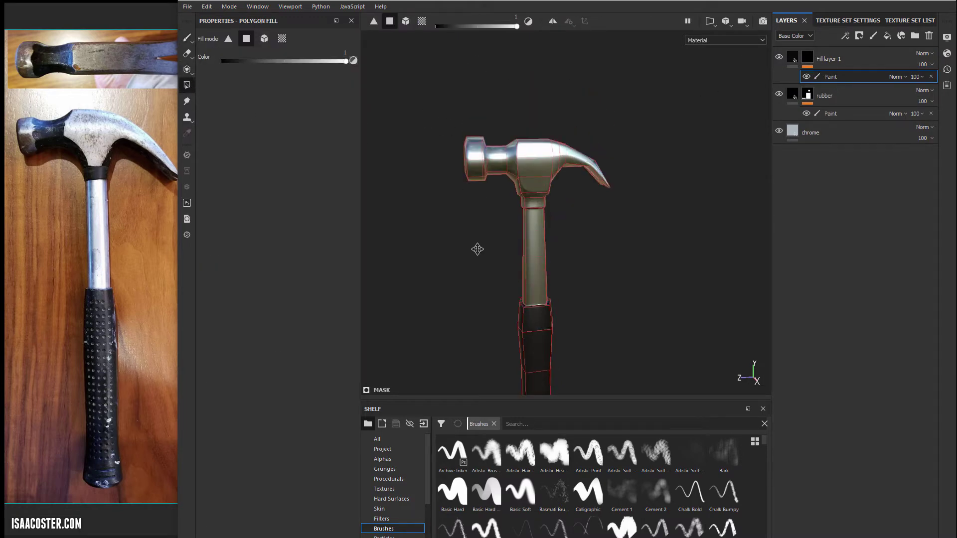
right_click_drag(470, 238, 570, 268, "alt")
left_click_drag(571, 267, 628, 294, "alt")
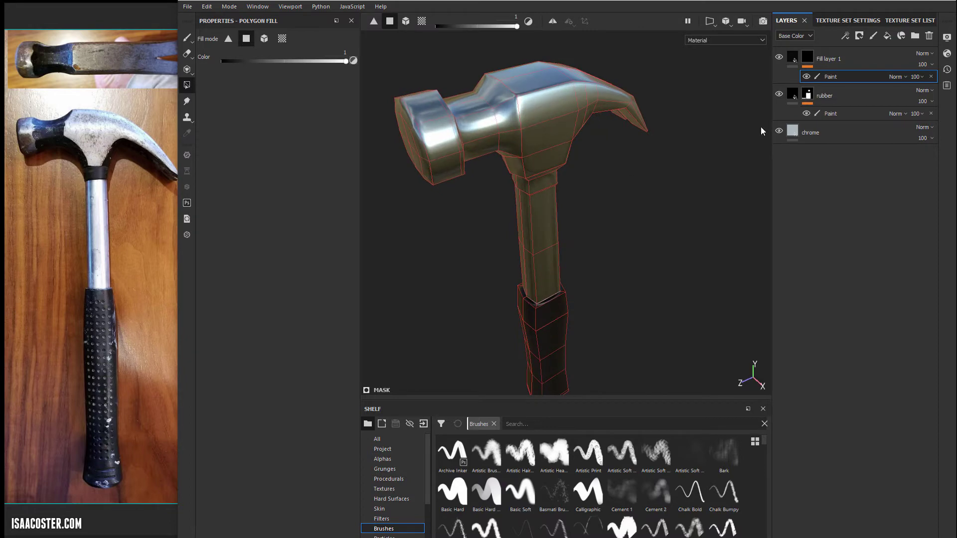
Try to fill the neck faces behind the striking face in the Fill layer 1 mask without symmetry
left_click(859, 60)
left_click(841, 79)
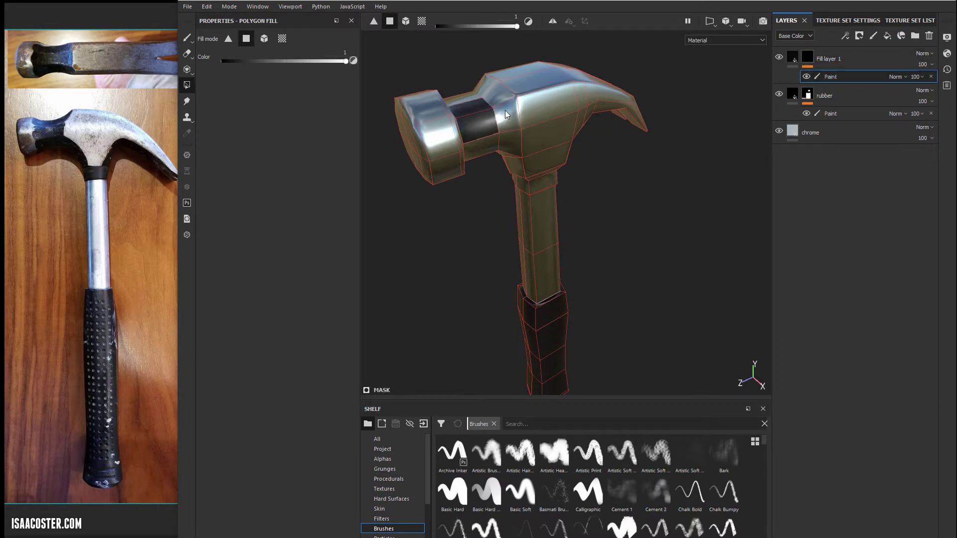
left_click_drag(483, 130, 467, 112, "alt")
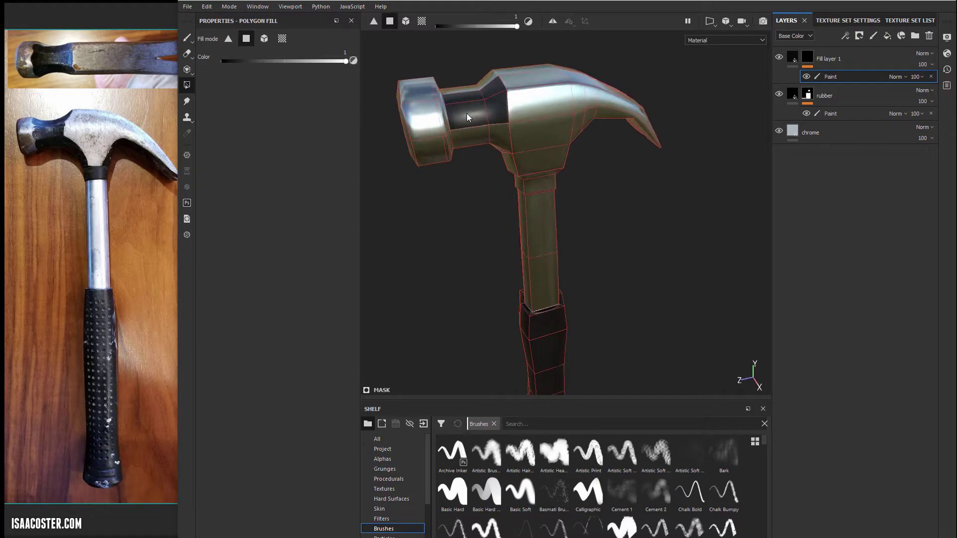
Turn on symmetry and undo the one-sided polygon fills on the hammer head's neck
left_click(553, 21)
key("ctrl+z")
key("ctrl+z")
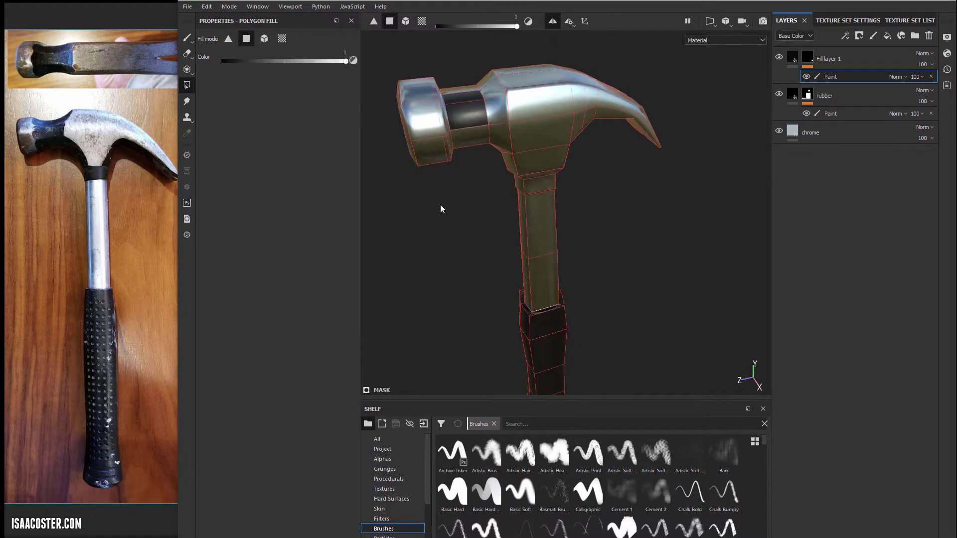
key("ctrl+z")
Fill the neck faces between the striking face and the head's body in the mask, using symmetry
left_click_drag(463, 208, 459, 118, "alt")
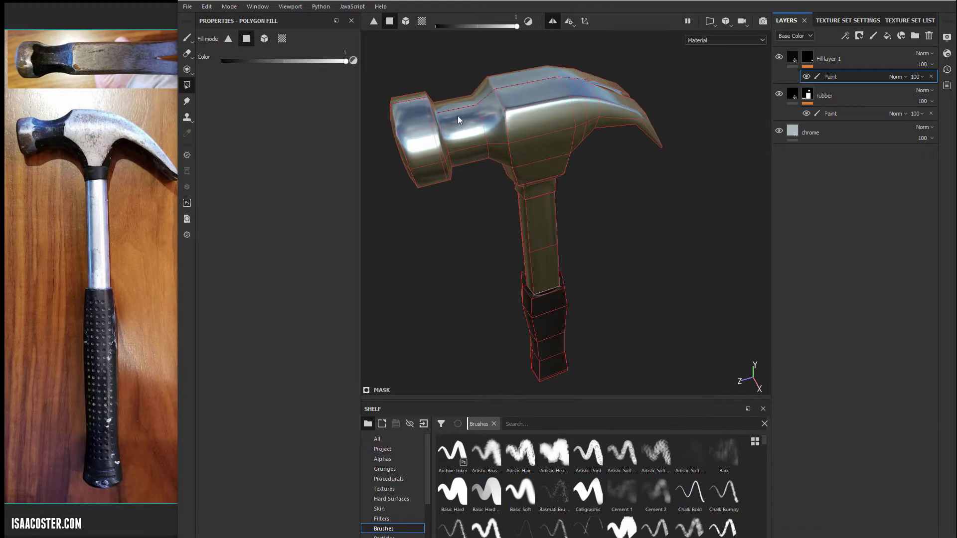
left_click(476, 142)
left_click_drag(496, 135, 434, 158, "alt")
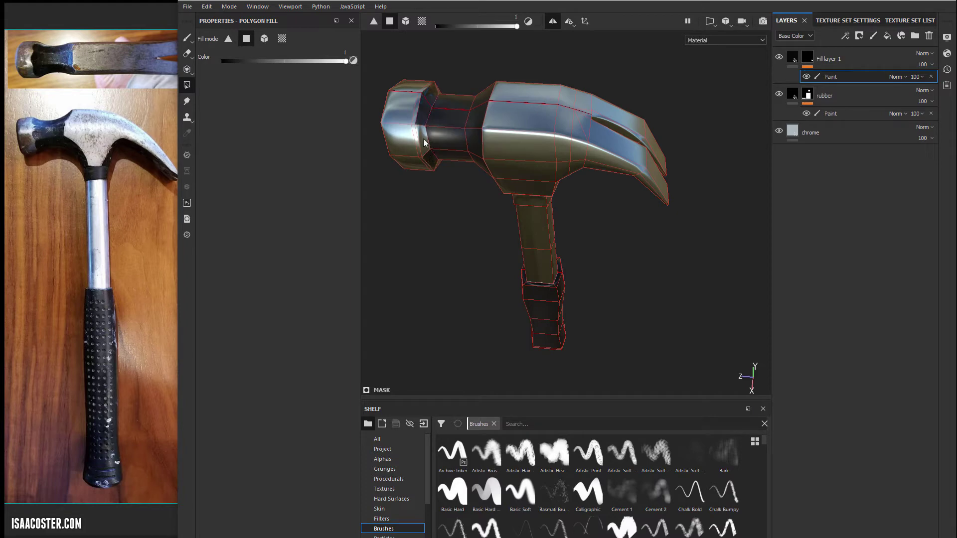
left_click_drag(443, 214, 455, 131, "alt")
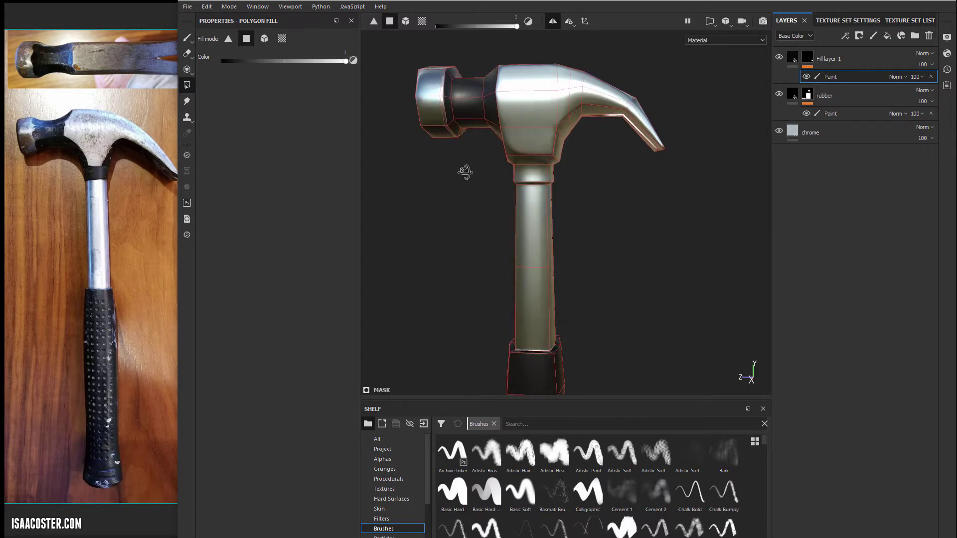
Fill the lower head, collar and claw underside faces in the Fill layer 1 mask
left_click_drag(464, 171, 568, 164, "alt")
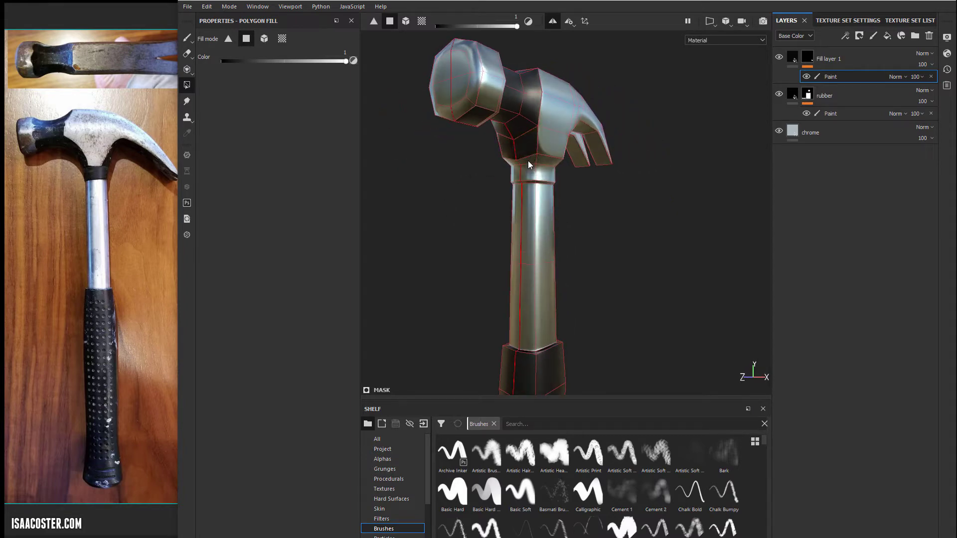
left_click(531, 168)
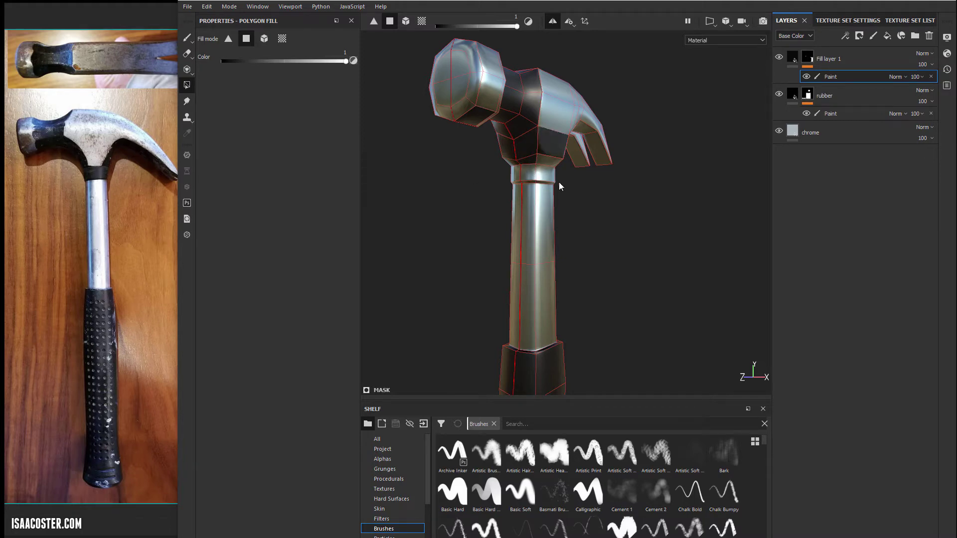
mouse_move(560, 184)
left_mouse_down("alt")
mouse_move(453, 171)
mouse_move(318, 181)
mouse_move(518, 155)
mouse_move(553, 145)
mouse_move(560, 107)
left_mouse_up("alt")
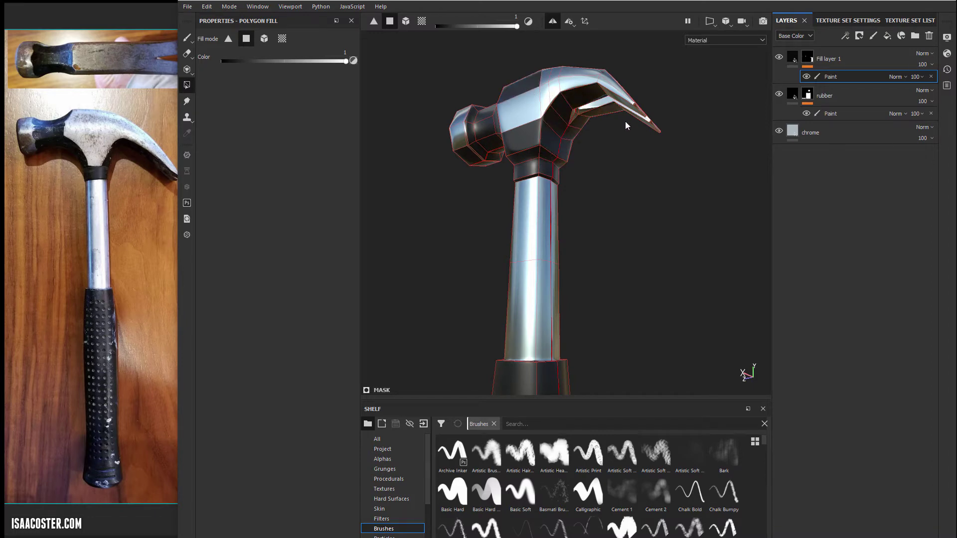
left_click_drag(627, 124, 677, 143, "alt")
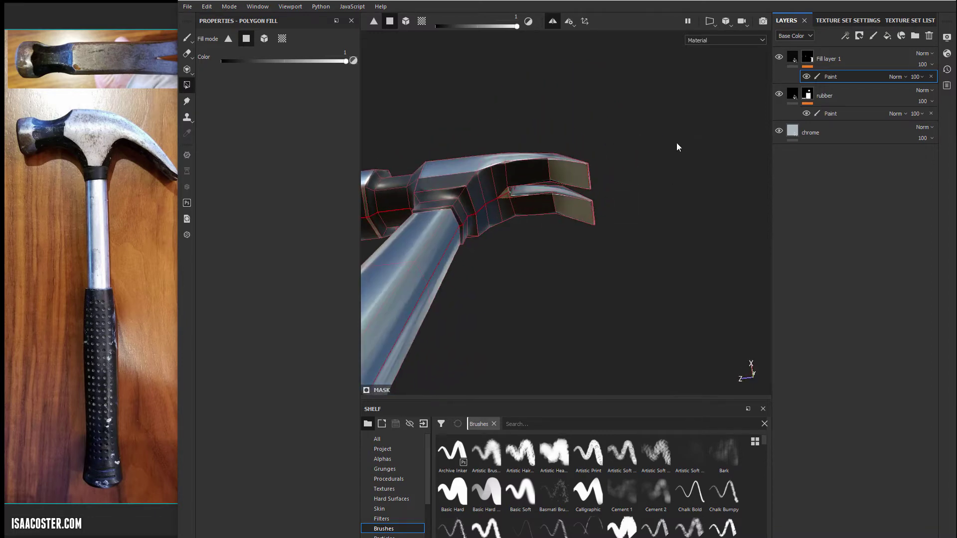
left_click(574, 174)
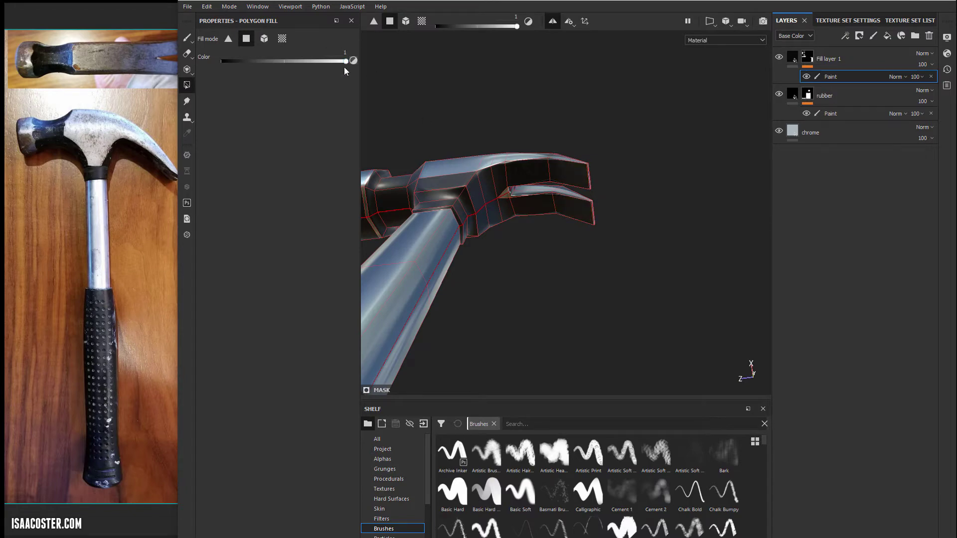
Set the Polygon Fill color to 0 and remove unwanted claw underside faces from the mask
left_click_drag(343, 60, 211, 65)
left_click_drag(547, 129, 455, 220, "alt")
scroll(416, 206, "down", 5)
middle_click_drag(603, 240, 606, 156, "alt")
left_click_drag(606, 155, 593, 224, "alt")
Rename Fill layer 1 as paint
double_click(831, 59)
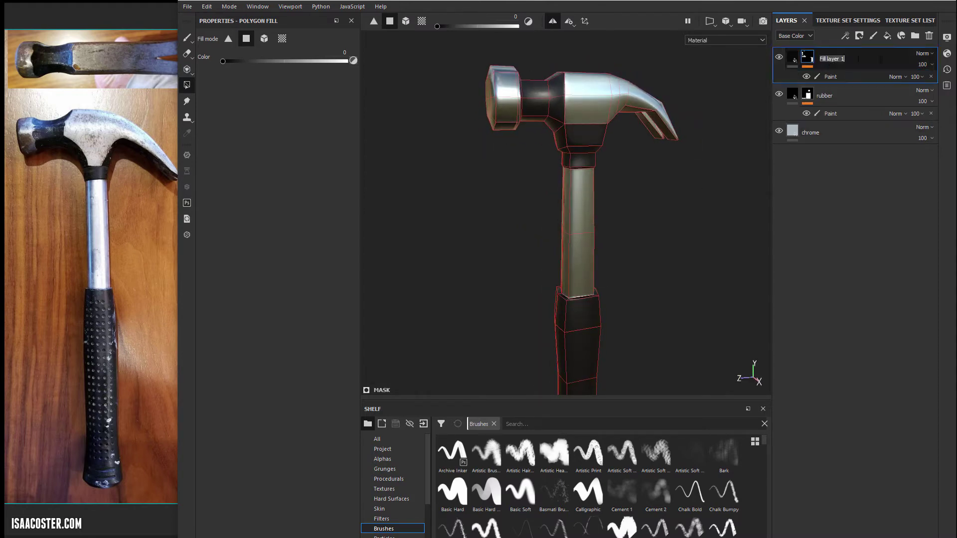
type("paint")
key("Return")
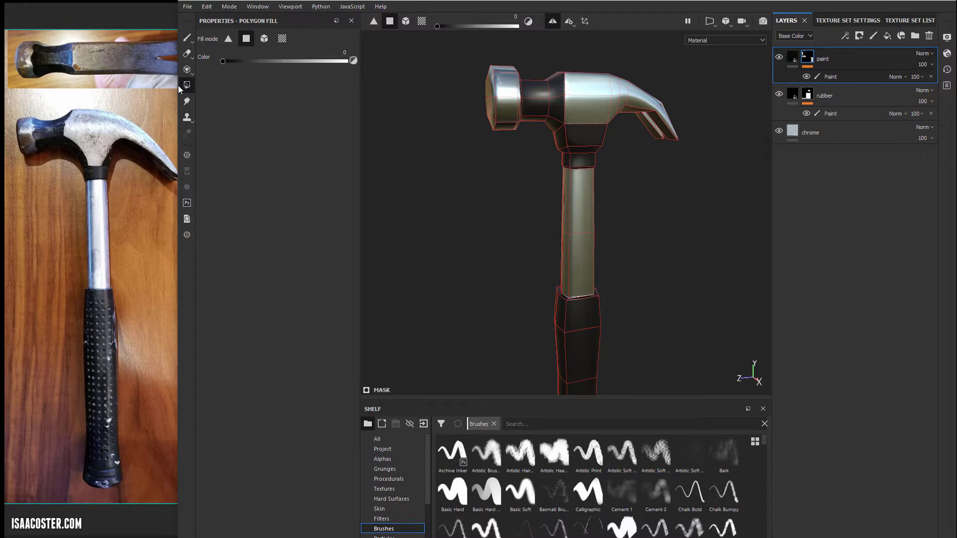
Remove the lower cheek faces above the collar from the paint layer's mask with Polygon Fill at color 0
left_click(187, 39)
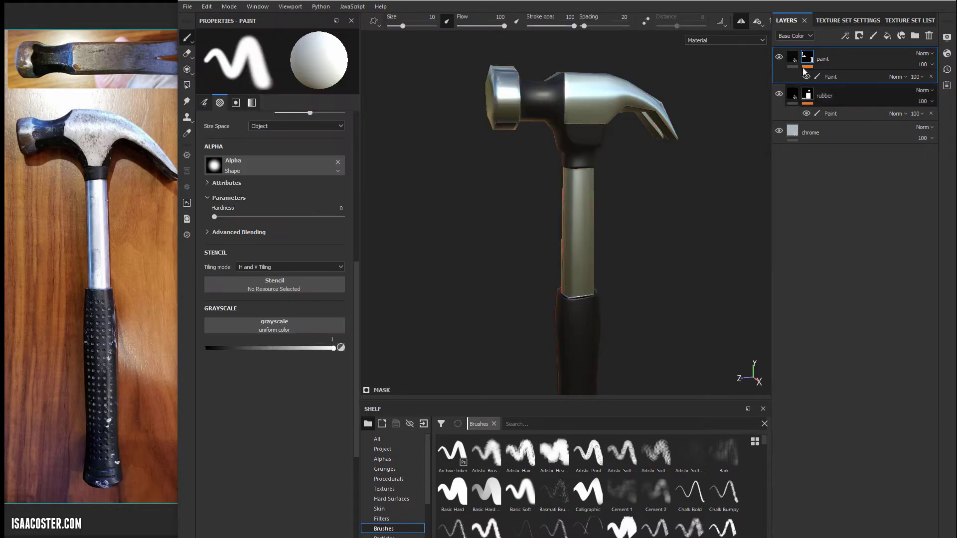
mouse_move(545, 224)
left_mouse_down("alt")
mouse_move(523, 206)
mouse_move(490, 228)
mouse_move(557, 133)
left_mouse_up("alt")
left_click(828, 77)
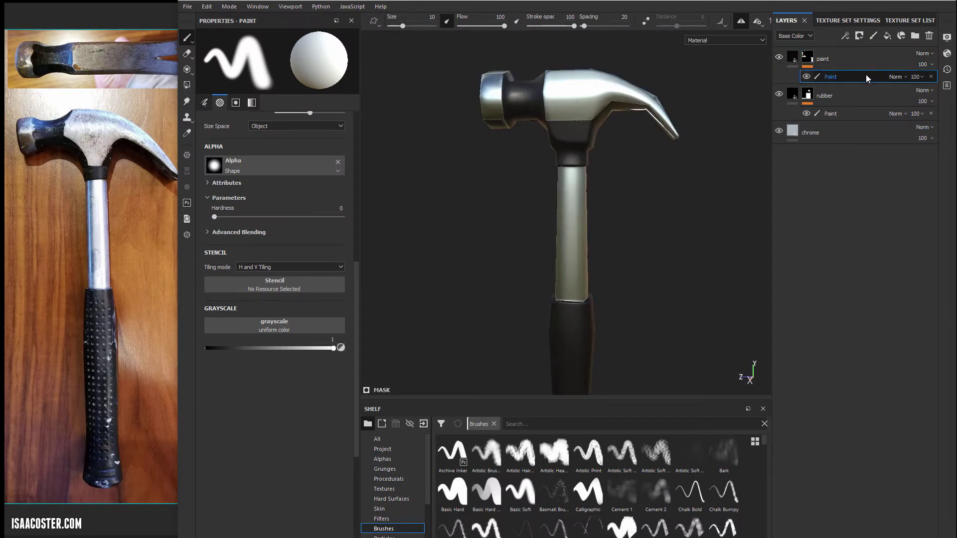
left_click(186, 84)
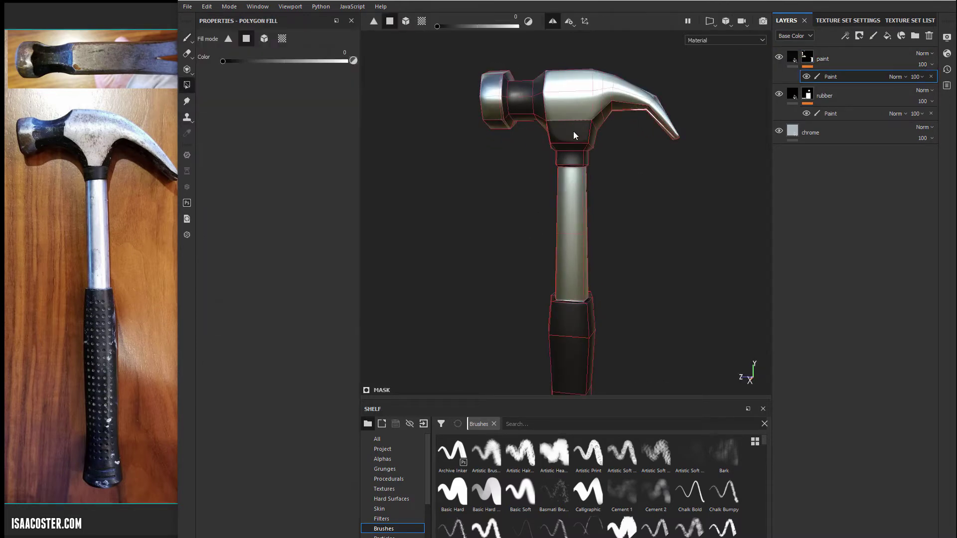
left_click_drag(689, 231, 643, 222, "alt")
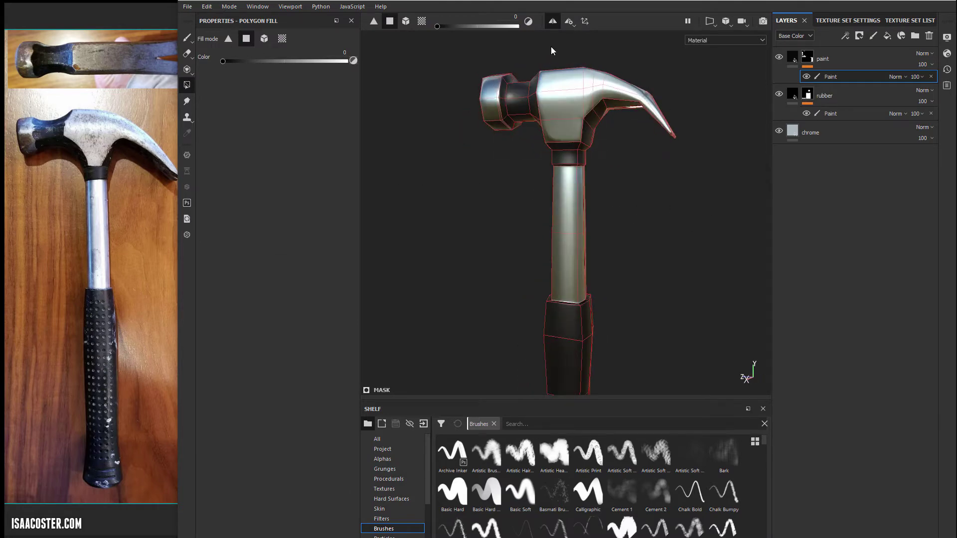
Turn off symmetry for painting the hammer
left_click(554, 21)
left_click_drag(447, 220, 530, 236, "alt")
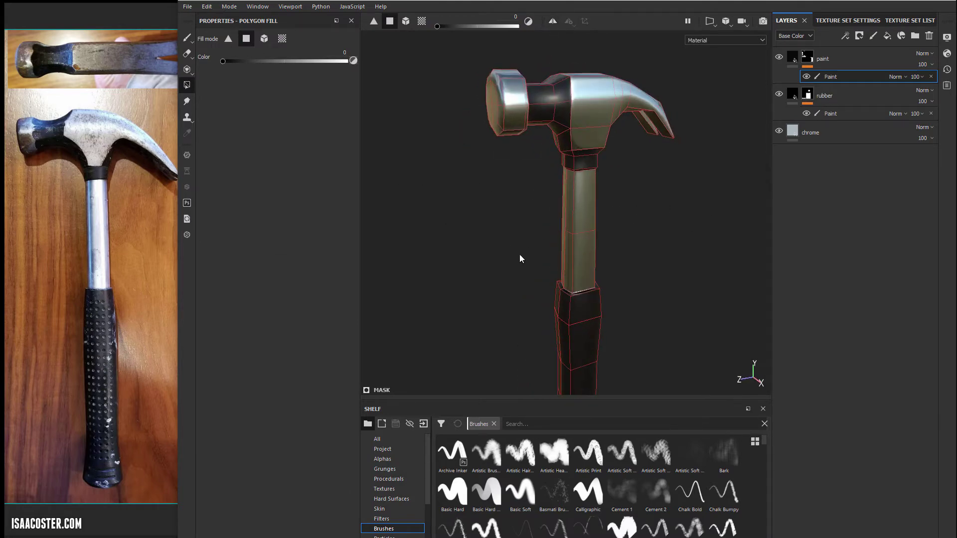
middle_click_drag(519, 259, 429, 92, "alt")
left_click_drag(429, 92, 427, 85, "alt")
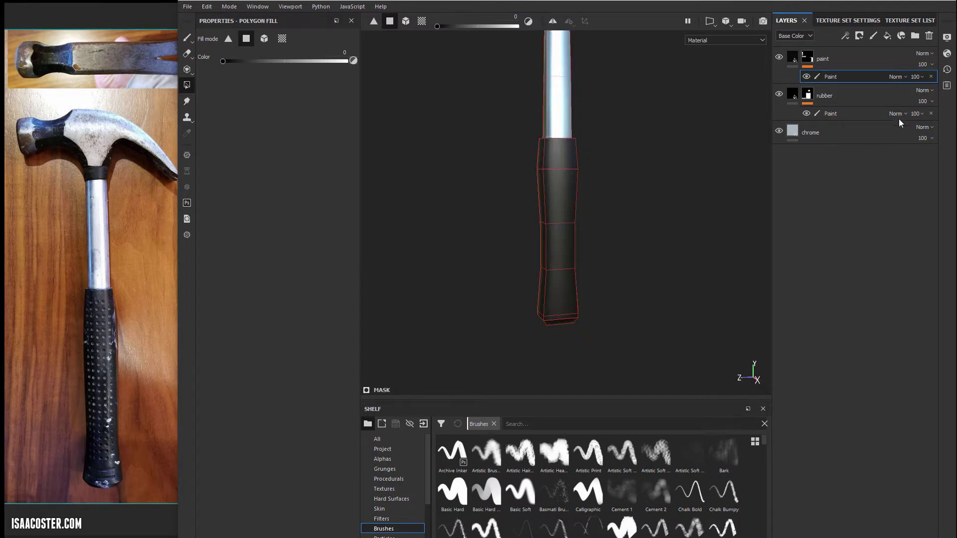
Create a folder named rubber grip above the rubber layer and move the rubber layer into it
left_click(847, 100)
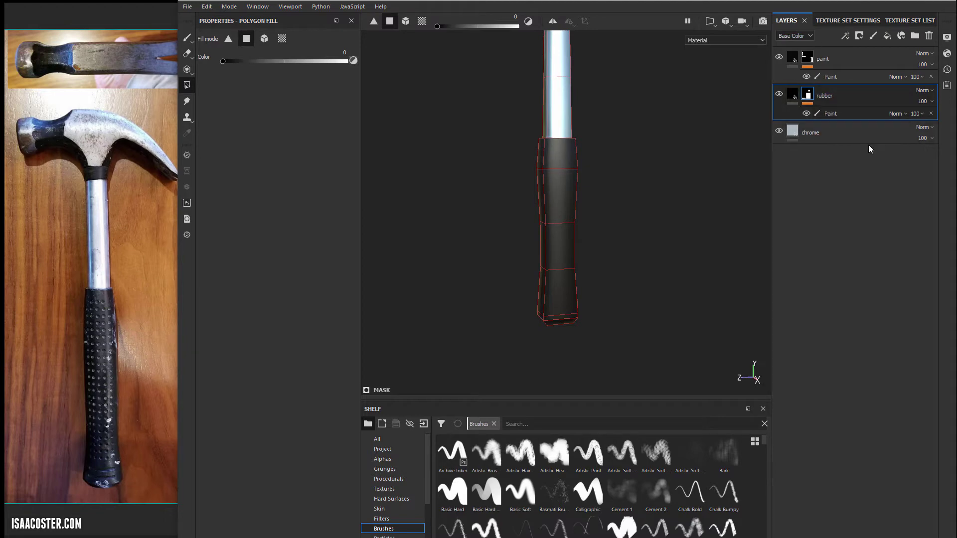
left_click(916, 35)
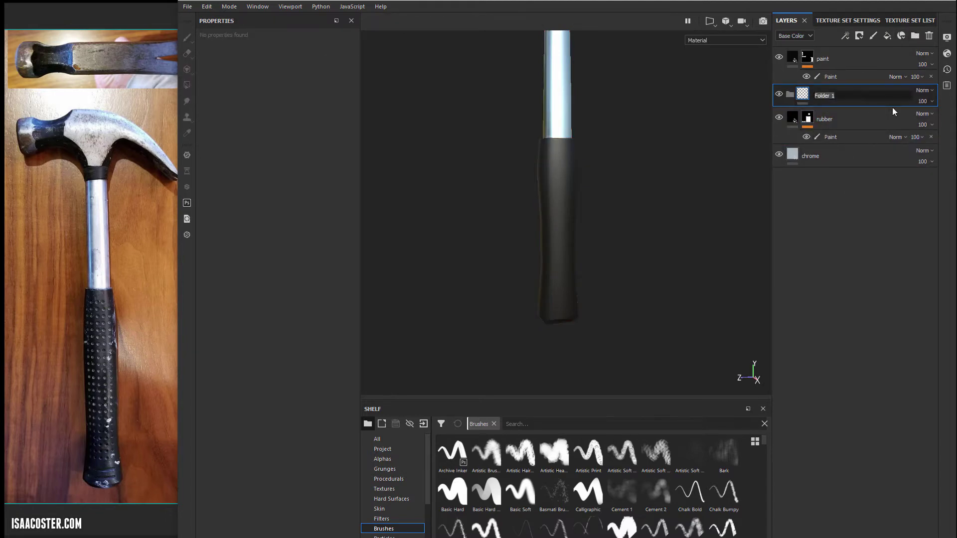
type("rubber grip")
key("Return")
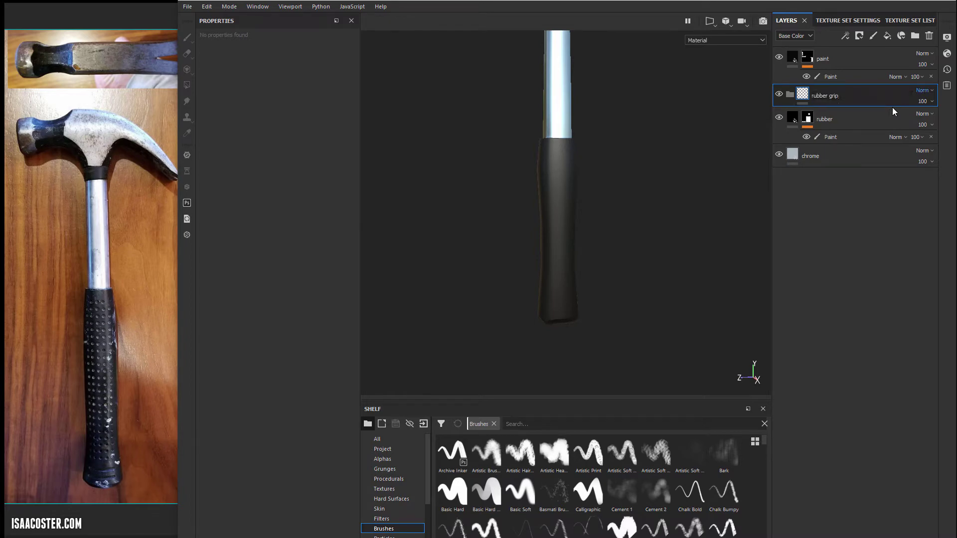
left_click_drag(835, 117, 855, 93)
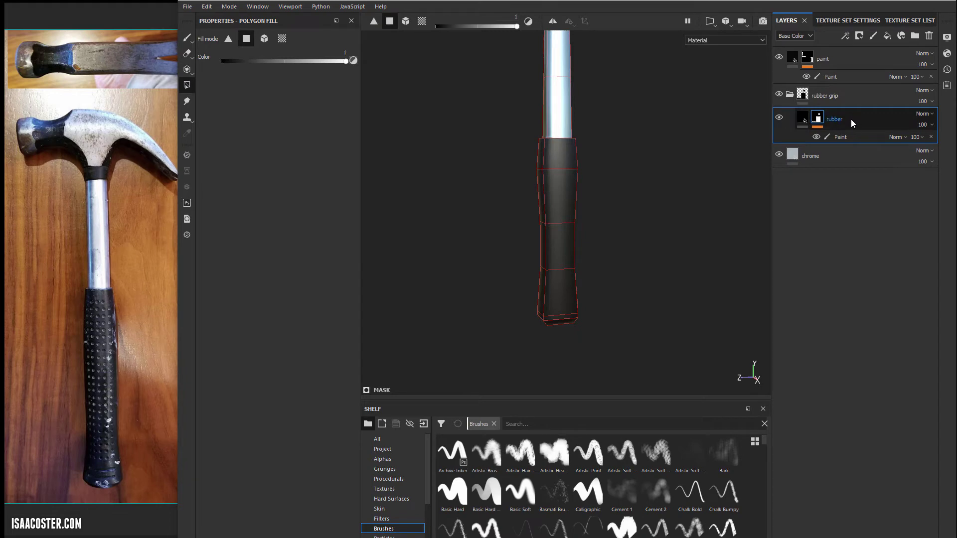
Add a fill layer named dots above the rubber layer inside the rubber grip folder
left_click(887, 36)
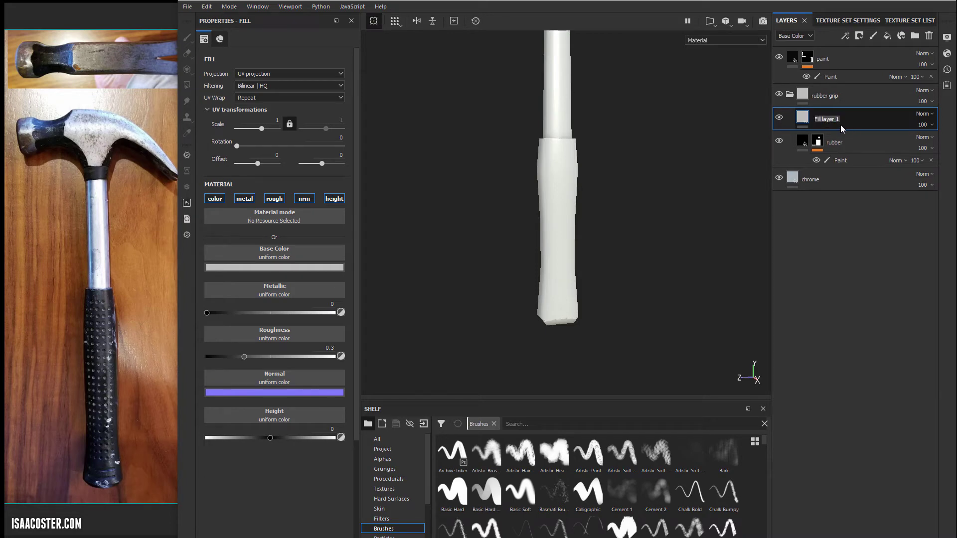
key("Return")
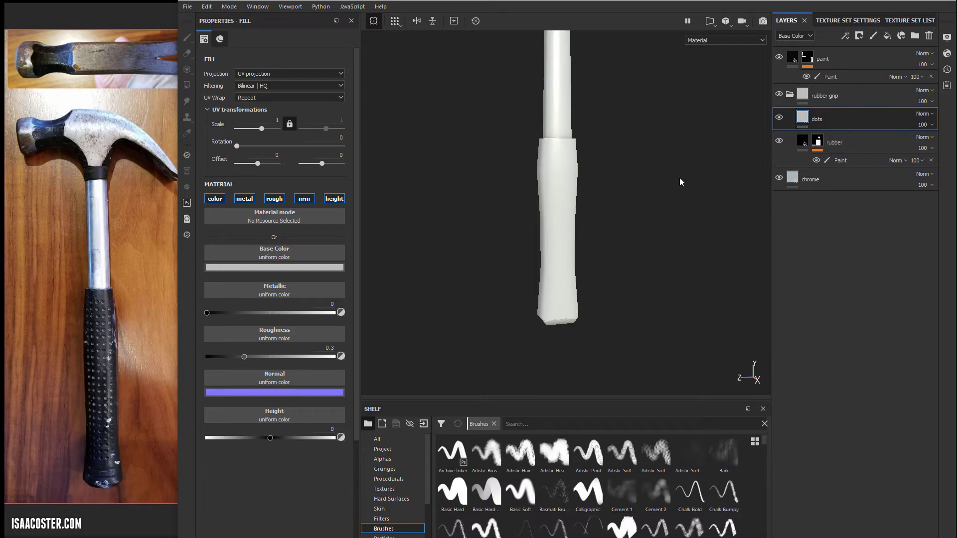
left_click_drag(619, 216, 641, 224, "alt")
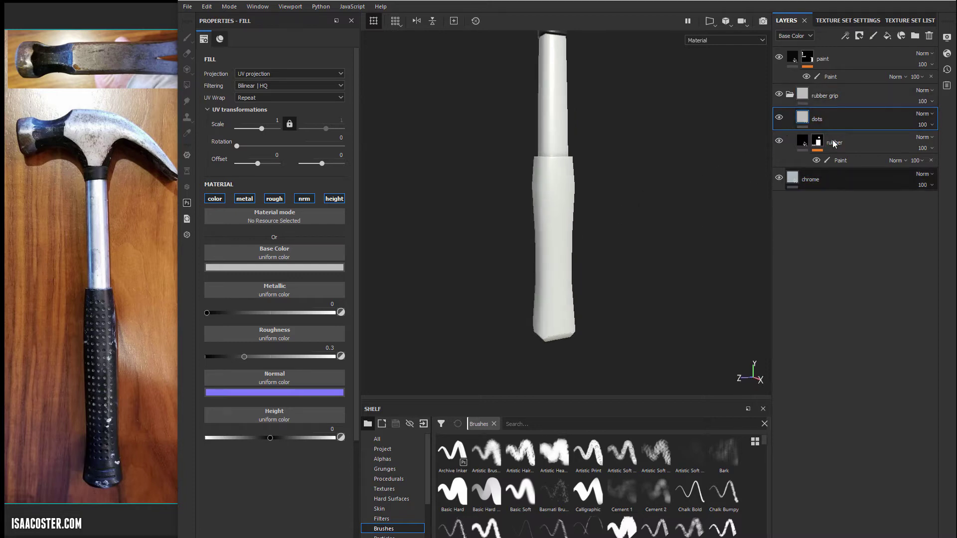
left_click_drag(657, 189, 662, 221, "alt")
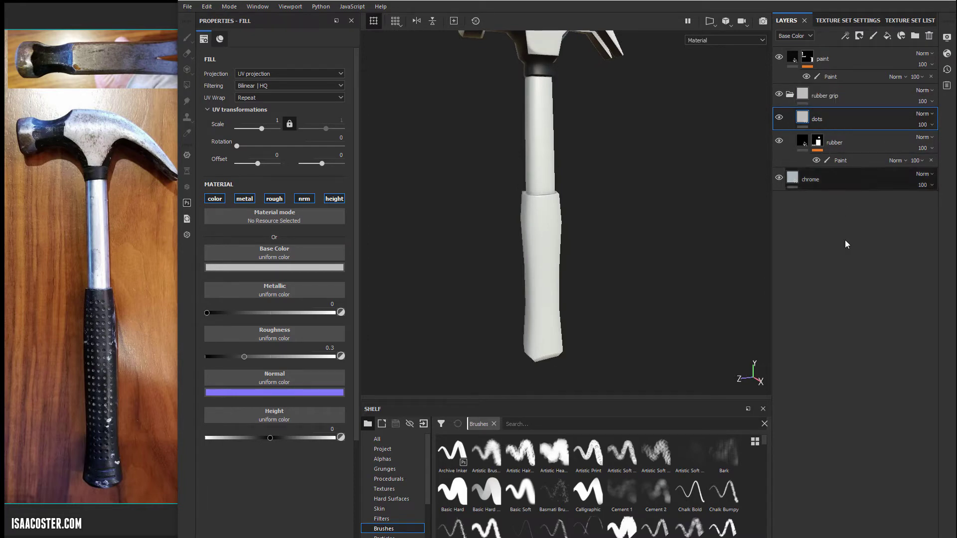
Copy the rubber layer's mask and paste it into a new black mask on the rubber grip folder
right_click(818, 144)
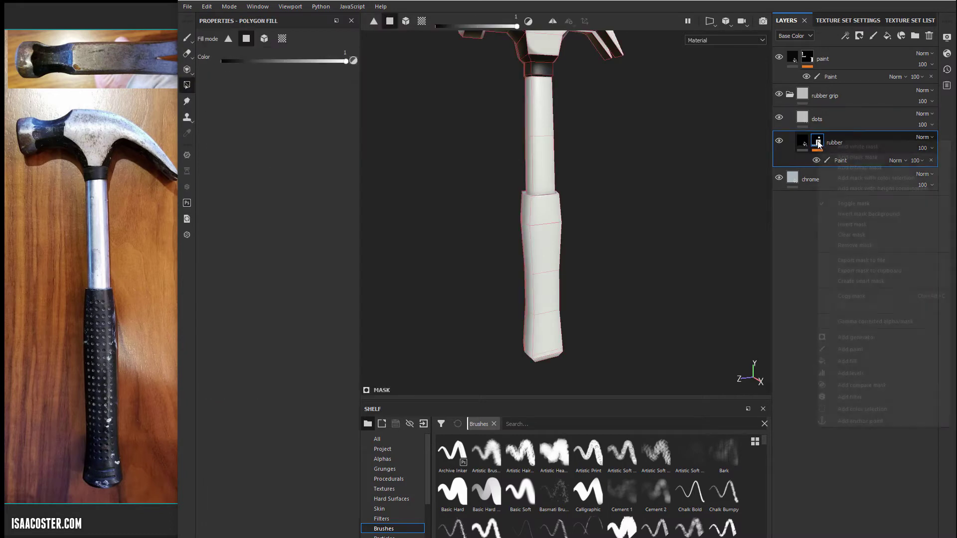
left_click(876, 298)
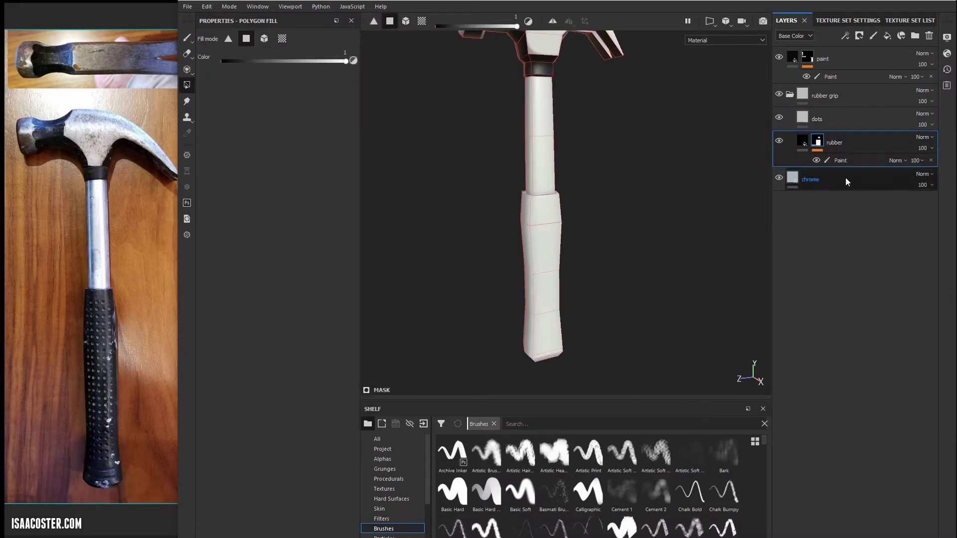
left_click(830, 95)
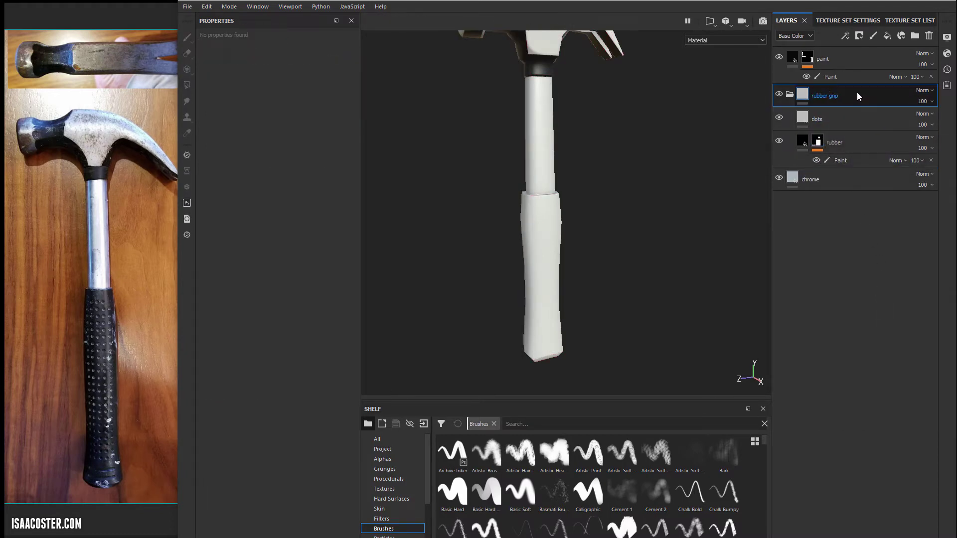
right_click(857, 91)
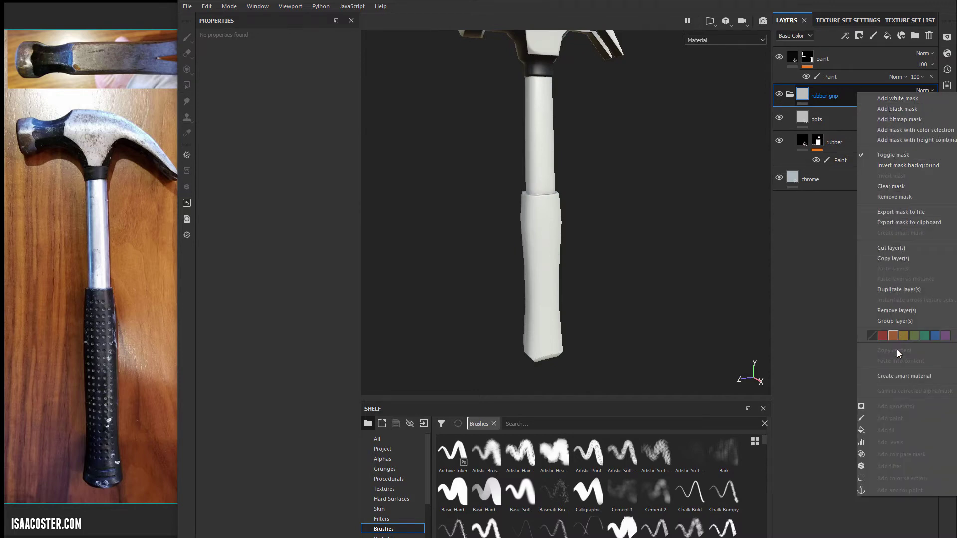
left_click(897, 108)
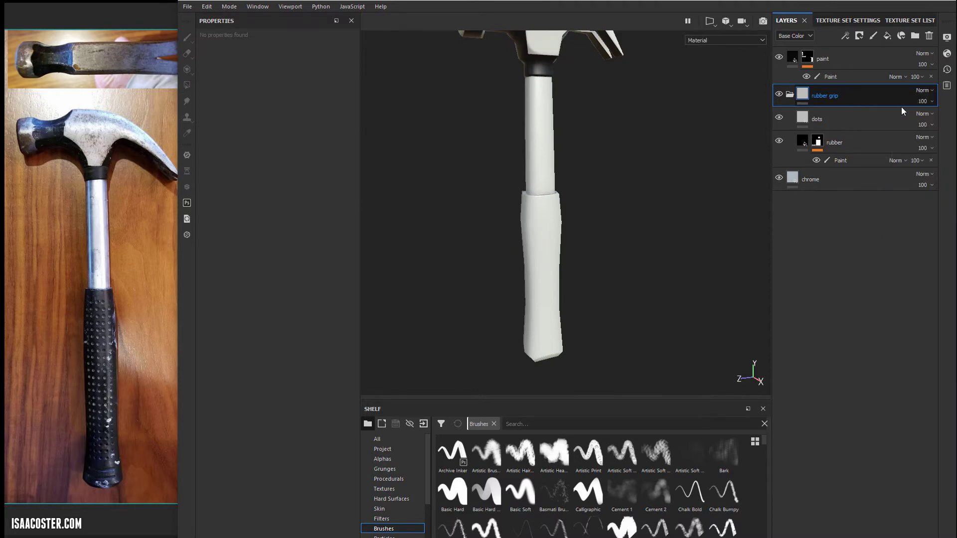
key("4")
right_click(818, 100)
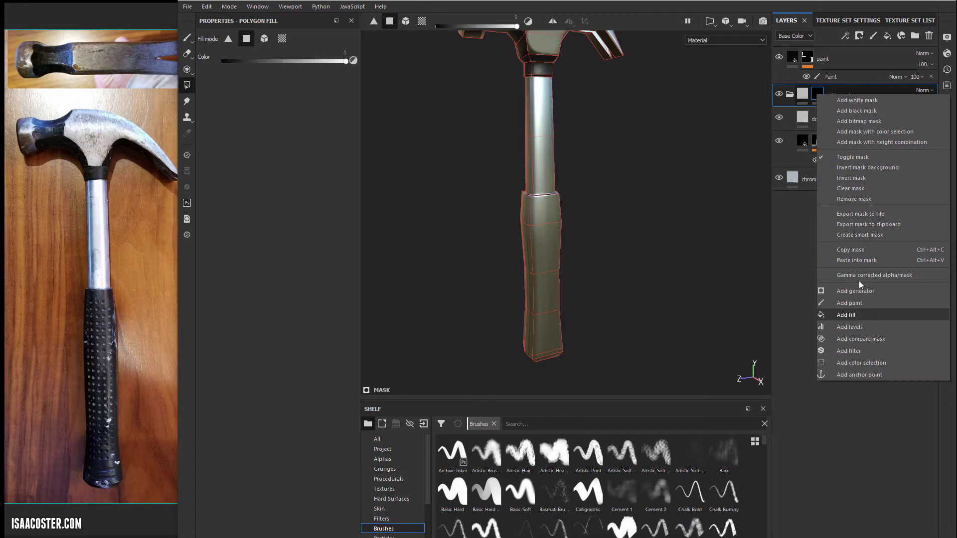
left_click(856, 260)
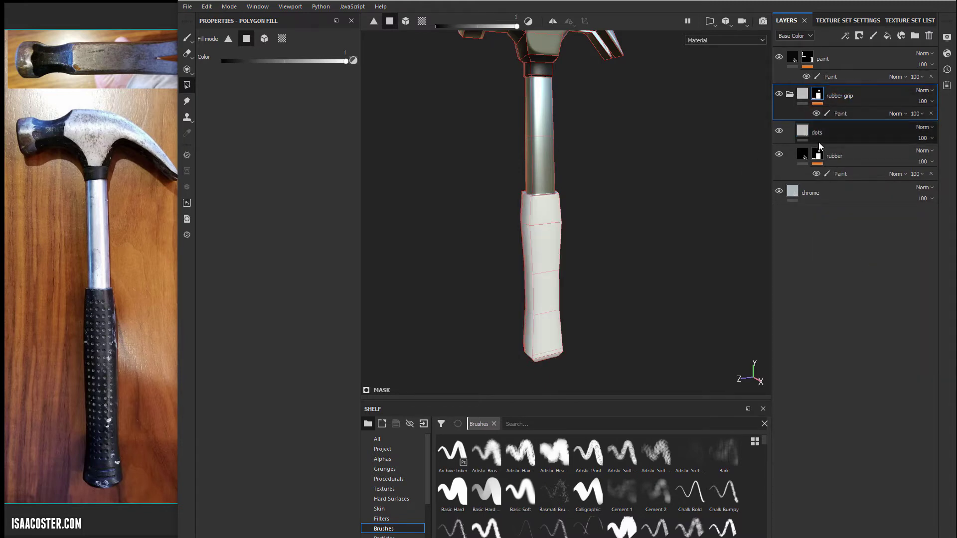
Remove the mask from the rubber layer inside the rubber grip folder
middle_click_drag(609, 150, 599, 171)
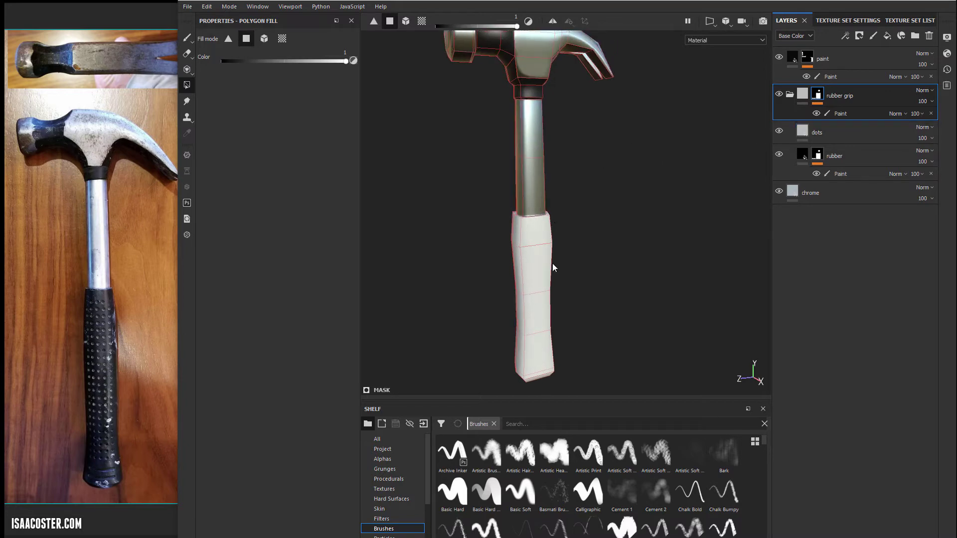
left_click(817, 156)
right_click(817, 155)
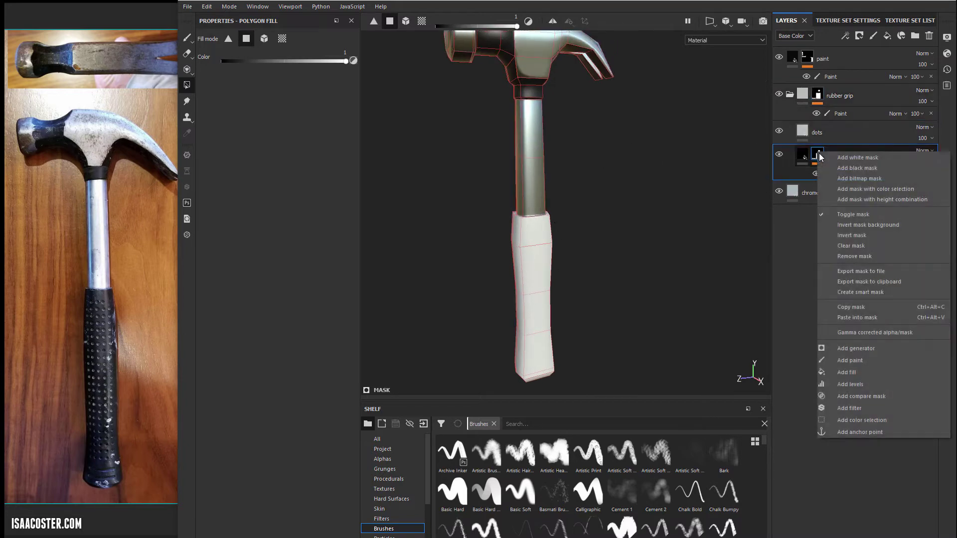
left_click(857, 254)
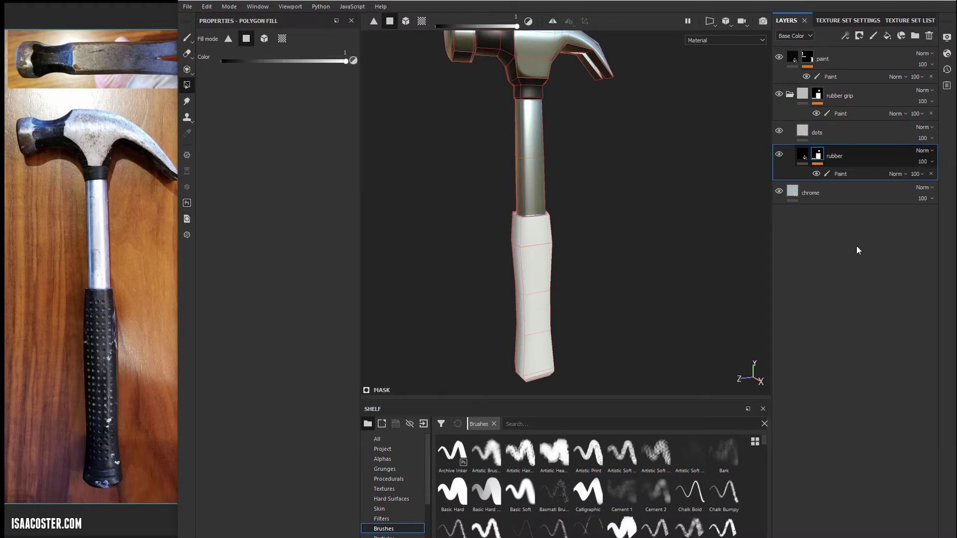
left_click(818, 132)
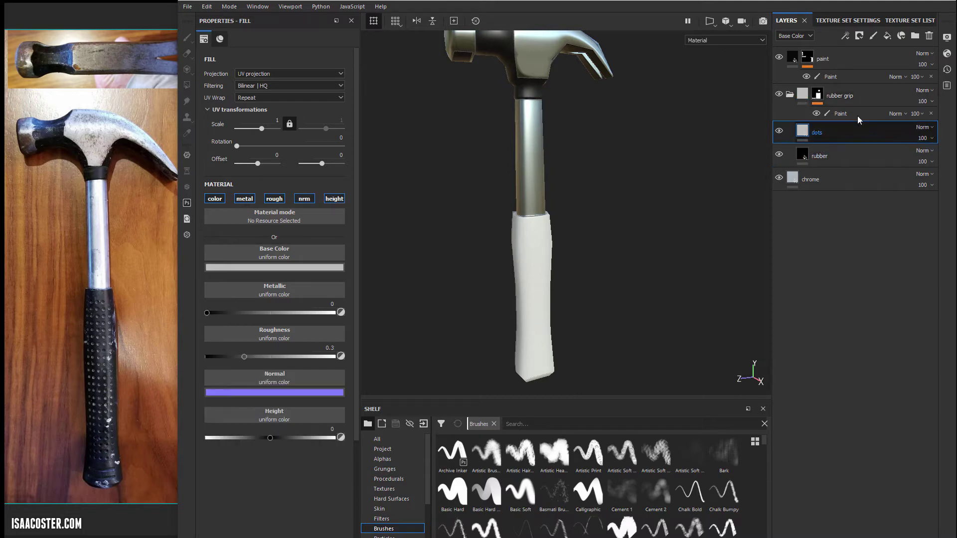
left_click(842, 96)
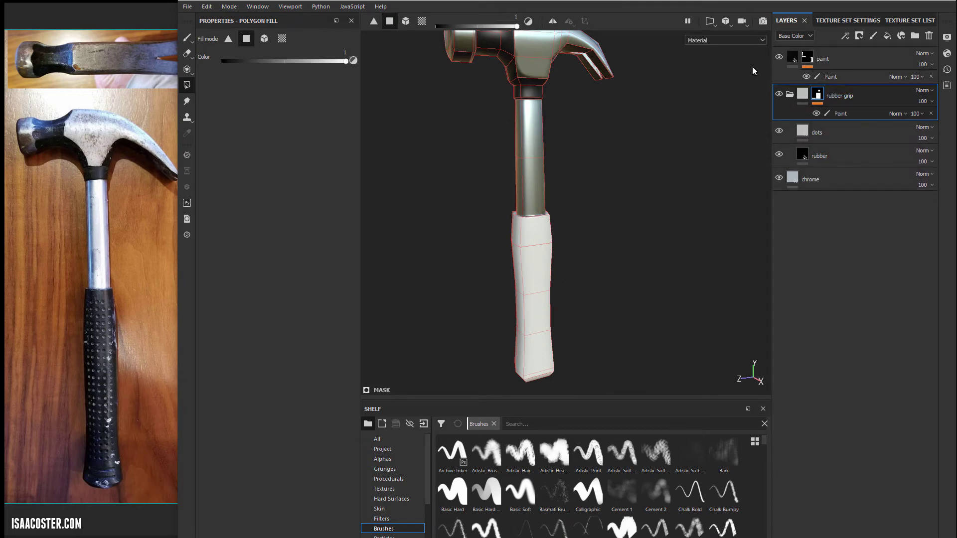
Disable the color, metal, rough and nrm channels of the dots layer, leaving only height active
left_click_drag(655, 241, 679, 127, "alt")
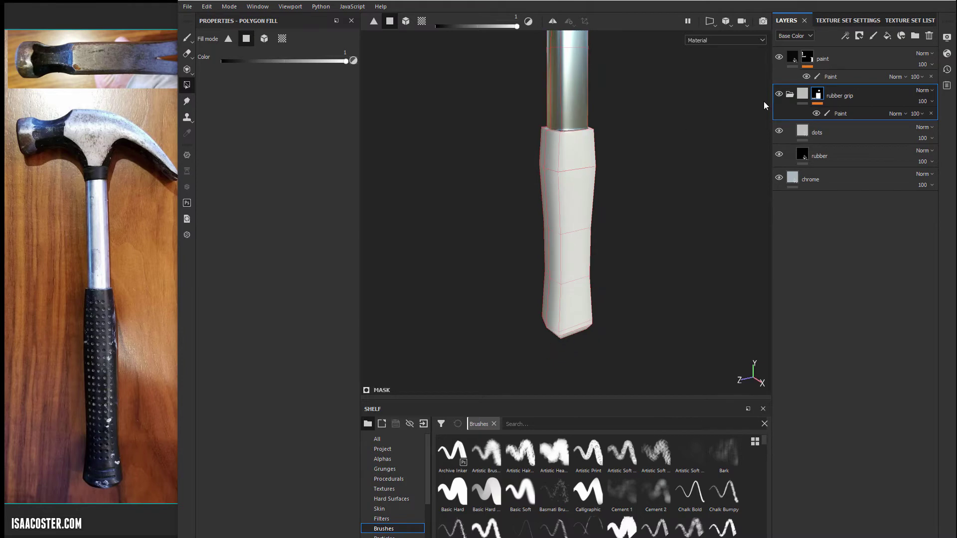
left_click(837, 136)
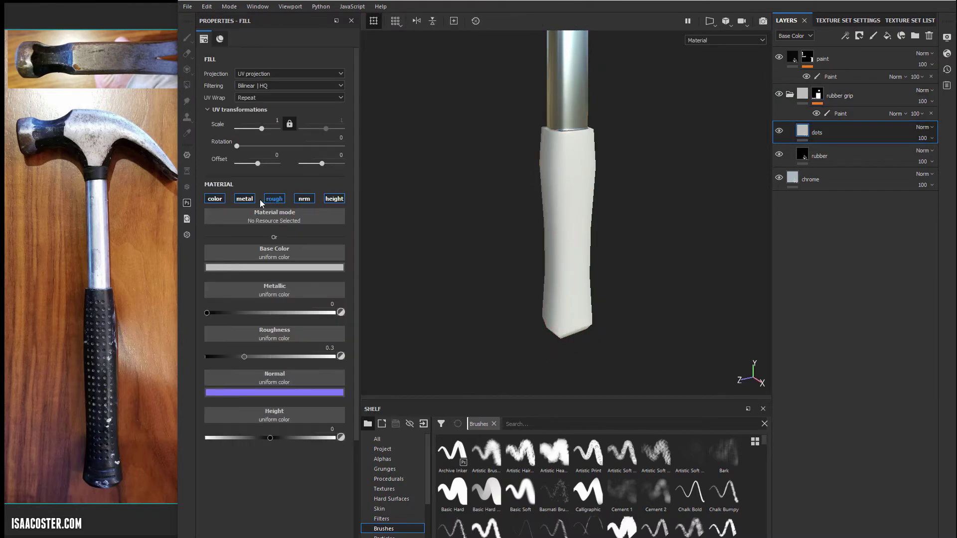
left_click(215, 199)
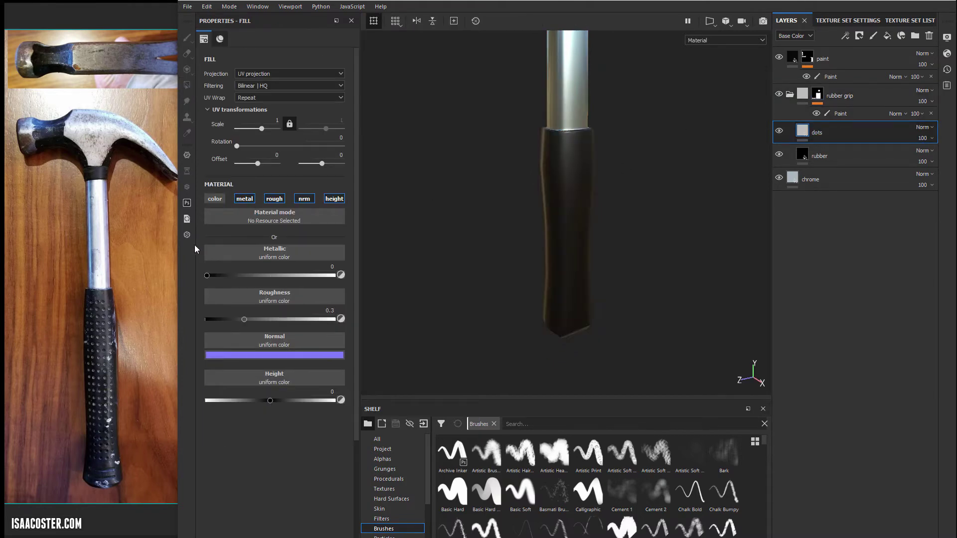
left_click(244, 199)
left_click(274, 198)
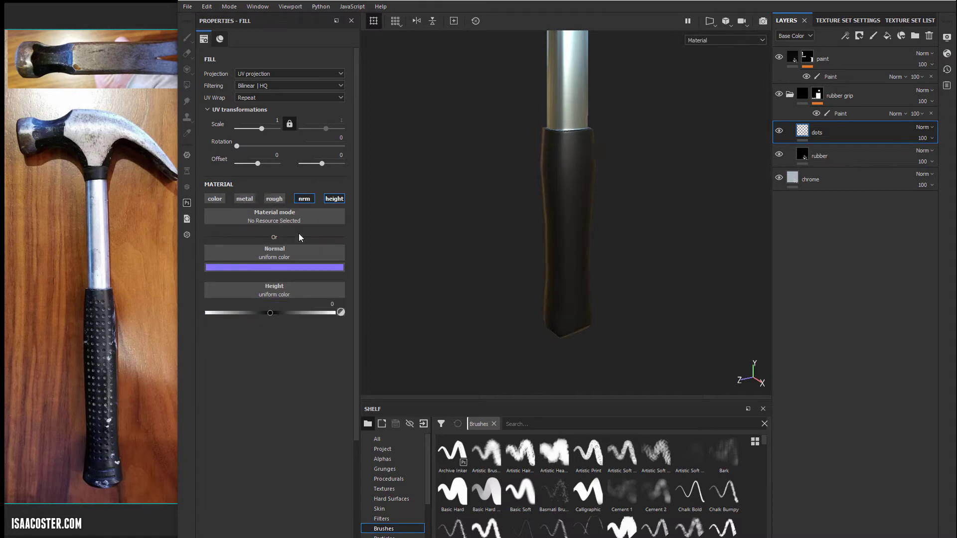
left_click(305, 199)
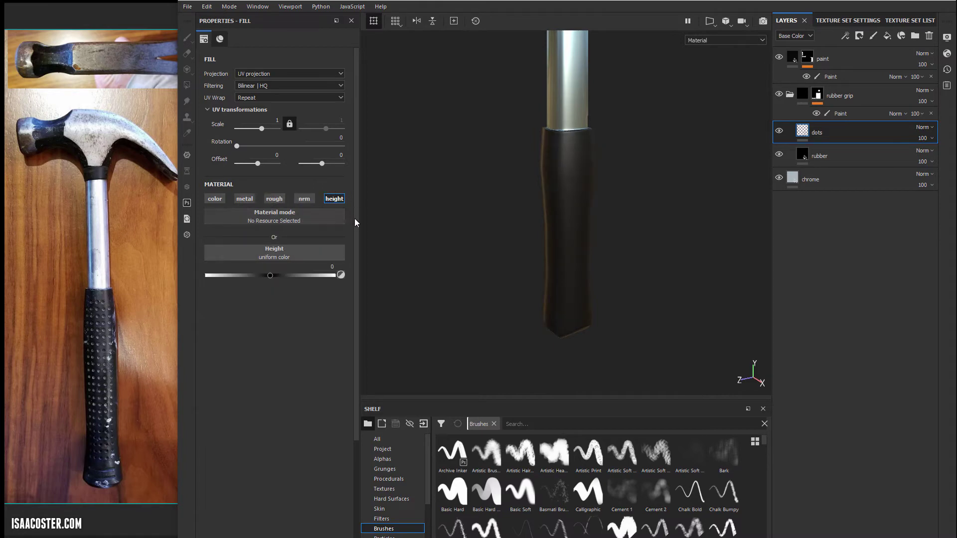
Try a height of -0.6398 on the dots layer and check its effect on the grip
left_click_drag(488, 189, 489, 146, "alt")
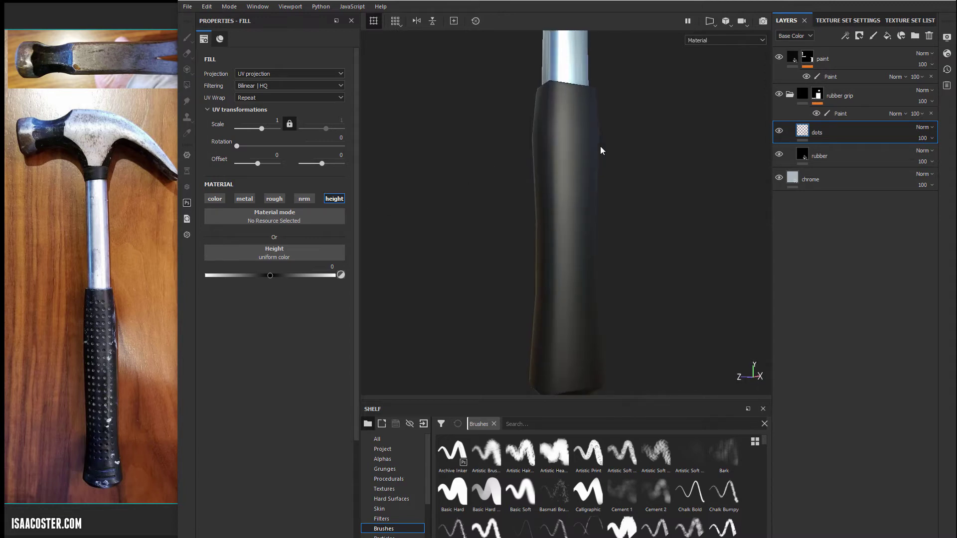
left_click(829, 176)
left_click(868, 136)
left_click_drag(271, 274, 322, 274)
right_click_drag(682, 235, 406, 197, "alt")
middle_click_drag(508, 198, 518, 286, "alt")
left_click_drag(518, 286, 524, 299, "alt")
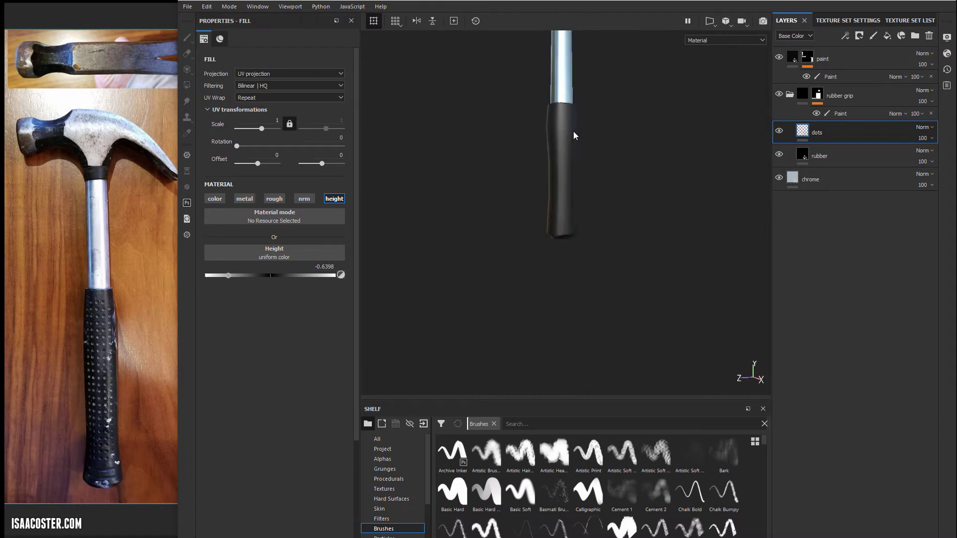
left_click(567, 126)
Set the dots layer's height to 0.4559
mouse_move(546, 179)
left_mouse_down("alt")
mouse_move(534, 154)
mouse_move(747, 190)
left_mouse_up("alt")
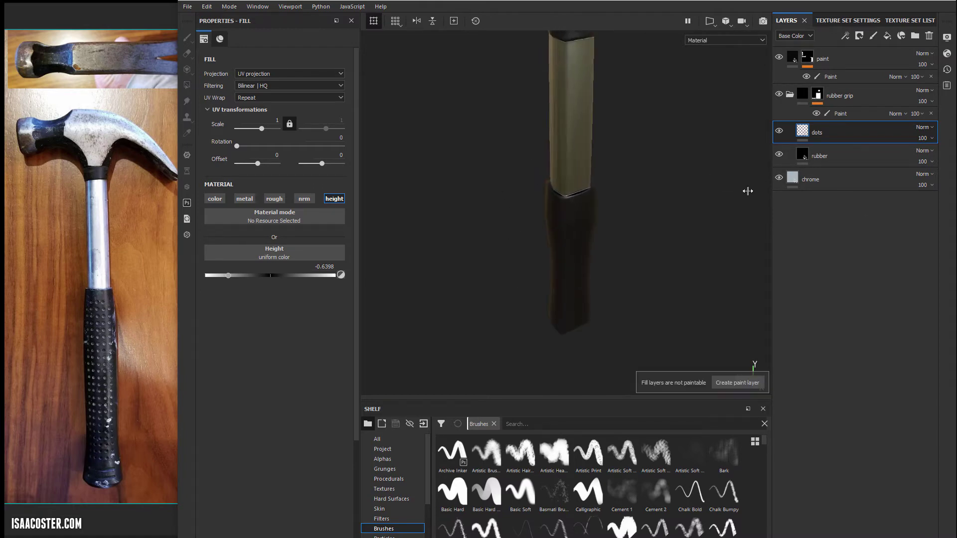
left_click_drag(567, 197, 523, 140, "alt")
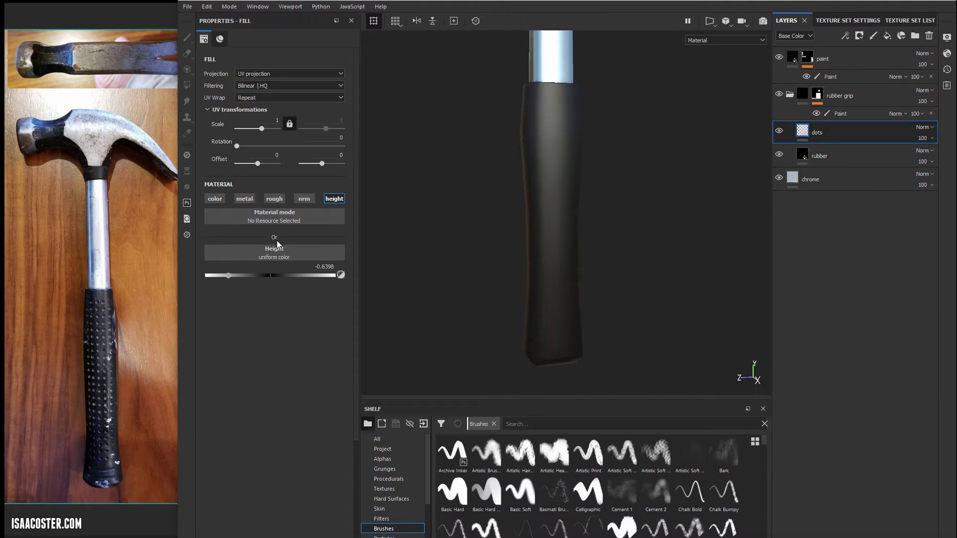
left_click_drag(288, 277, 300, 280)
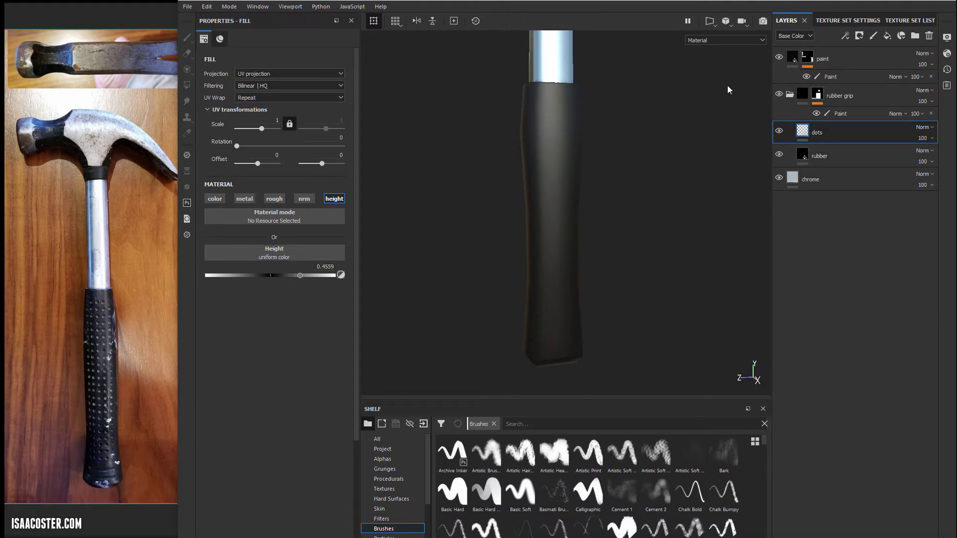
Add a black mask to the dots layer and a paint effect inside that mask
right_click(828, 130)
left_click(870, 145)
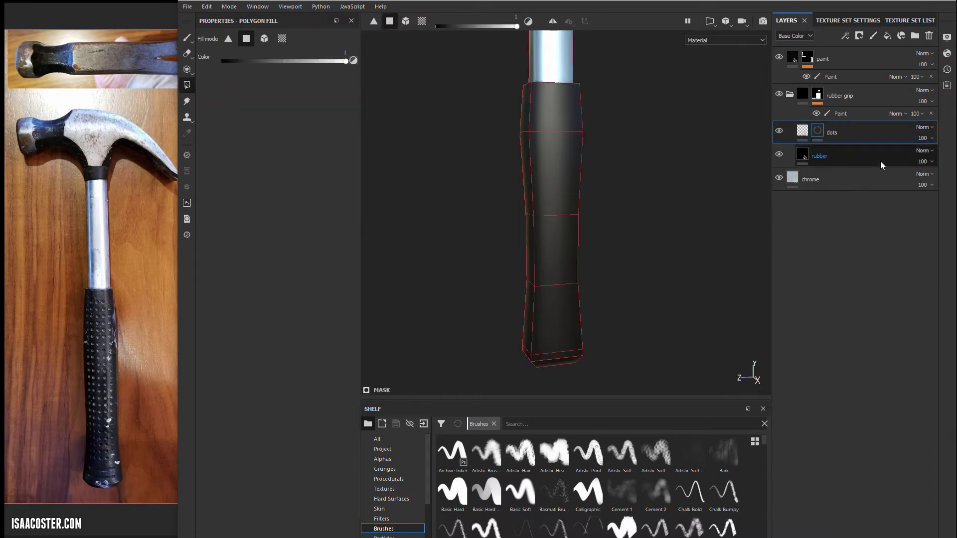
right_click(818, 130)
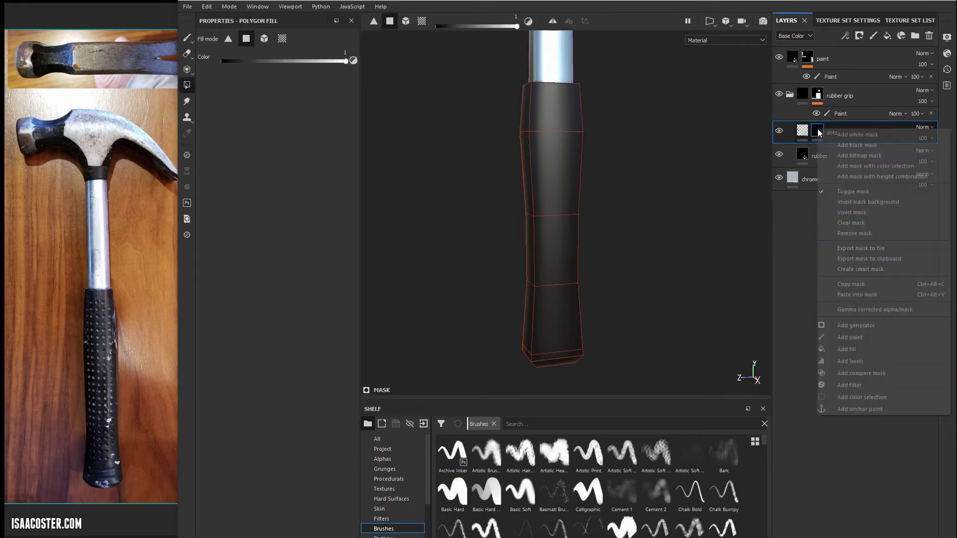
left_click(866, 337)
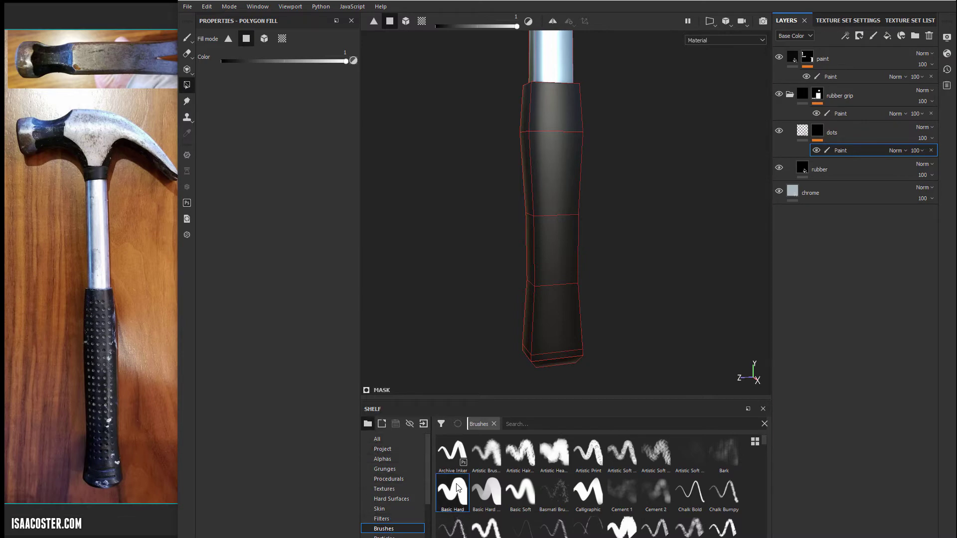
Switch to the Paint brush and try its grayscale value at 0 before returning it to 1
left_click_drag(583, 200, 559, 183, "alt")
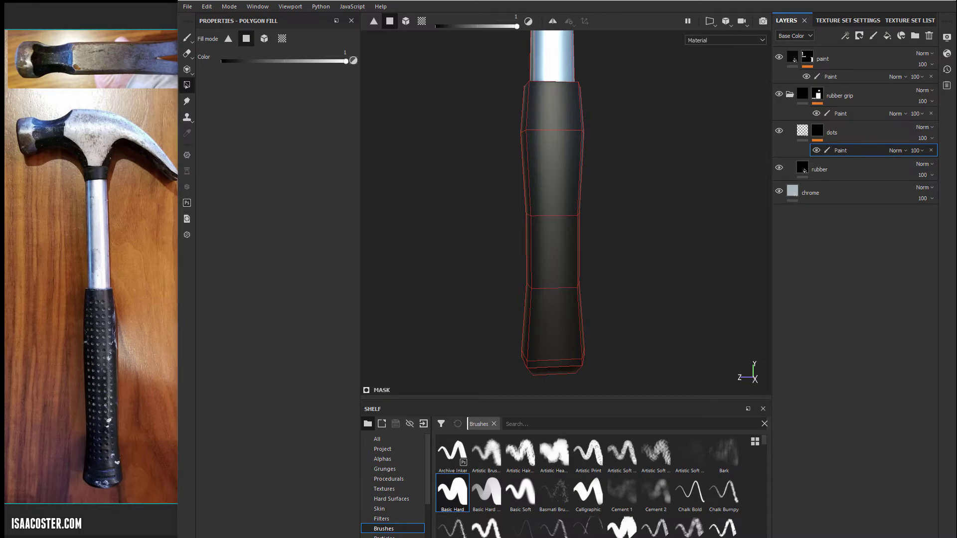
left_click(189, 37)
scroll(260, 224, "down", 5)
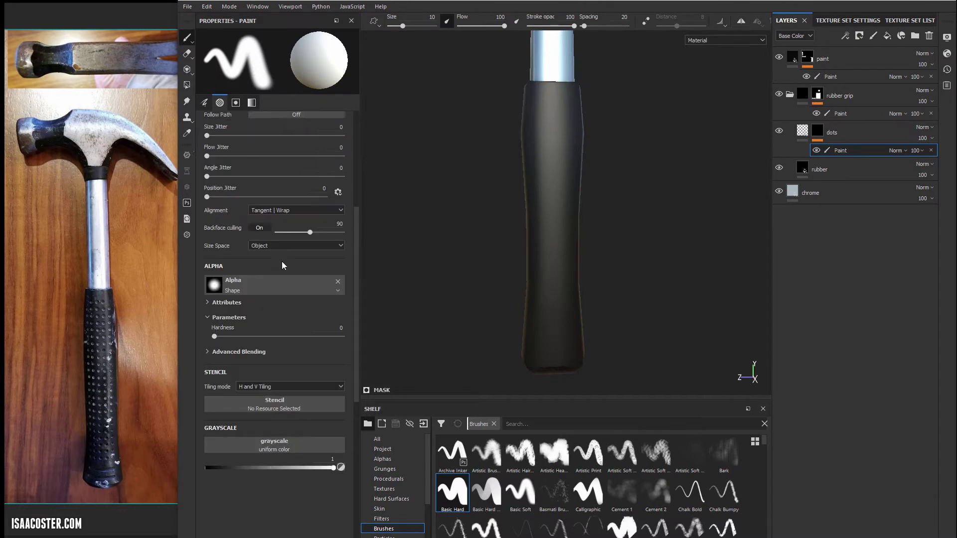
scroll(282, 263, "down", 3)
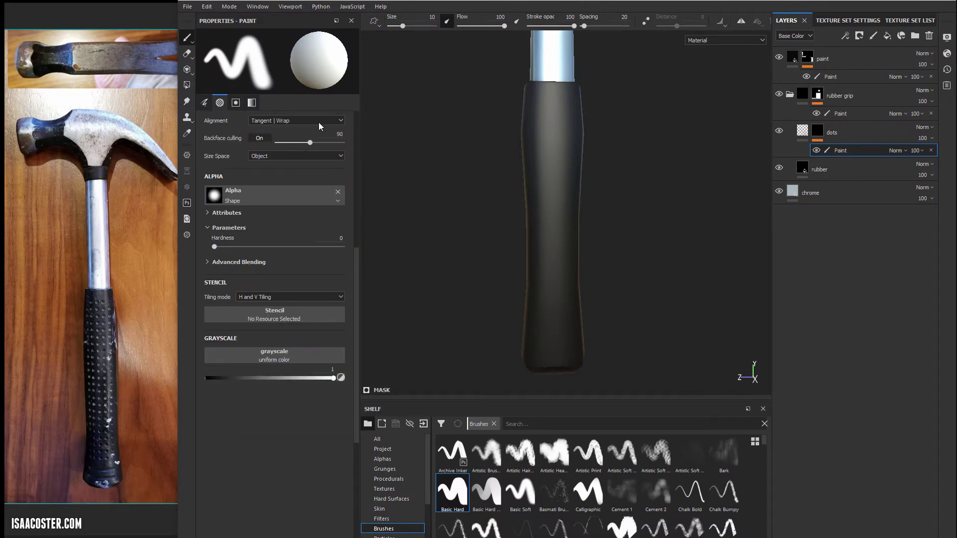
scroll(318, 228, "up", 10)
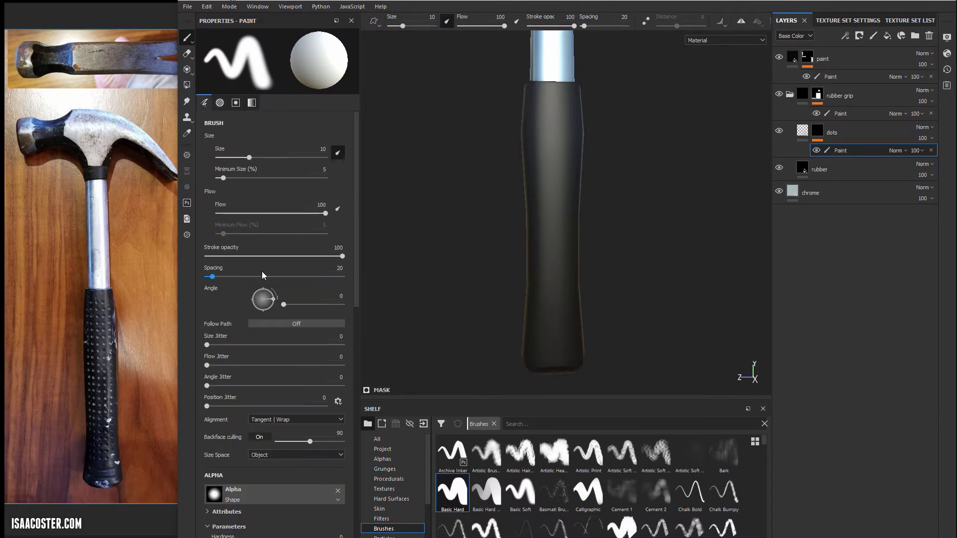
scroll(263, 275, "down", 9)
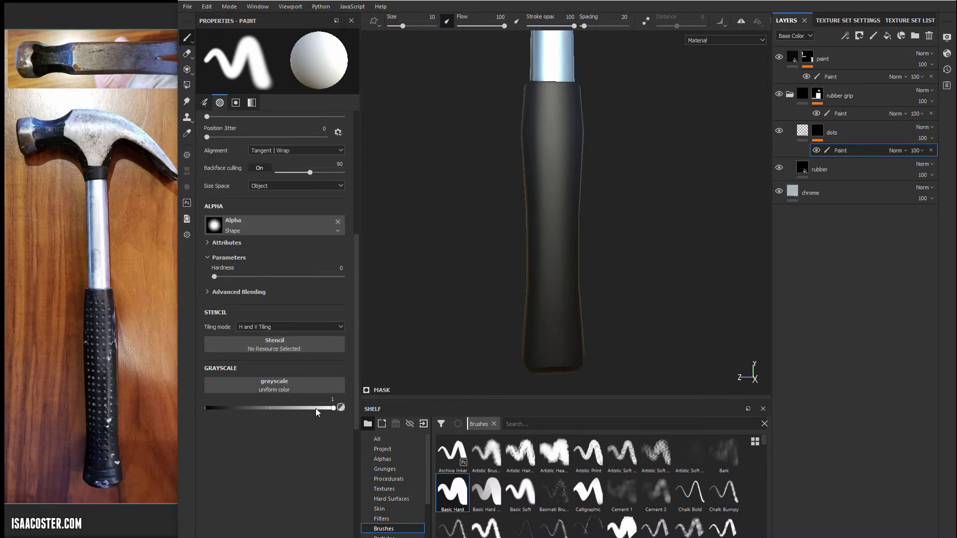
left_click_drag(315, 409, 197, 411)
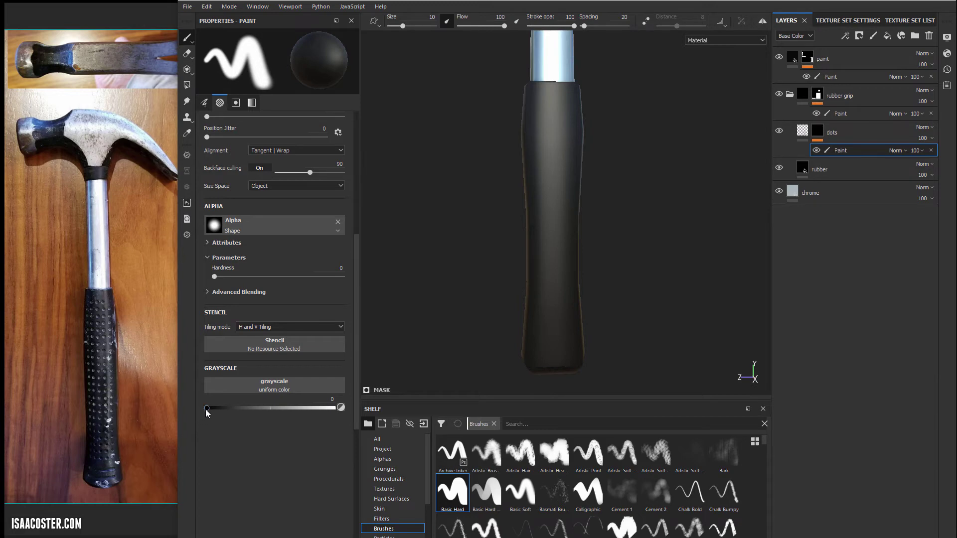
left_click_drag(205, 409, 367, 416)
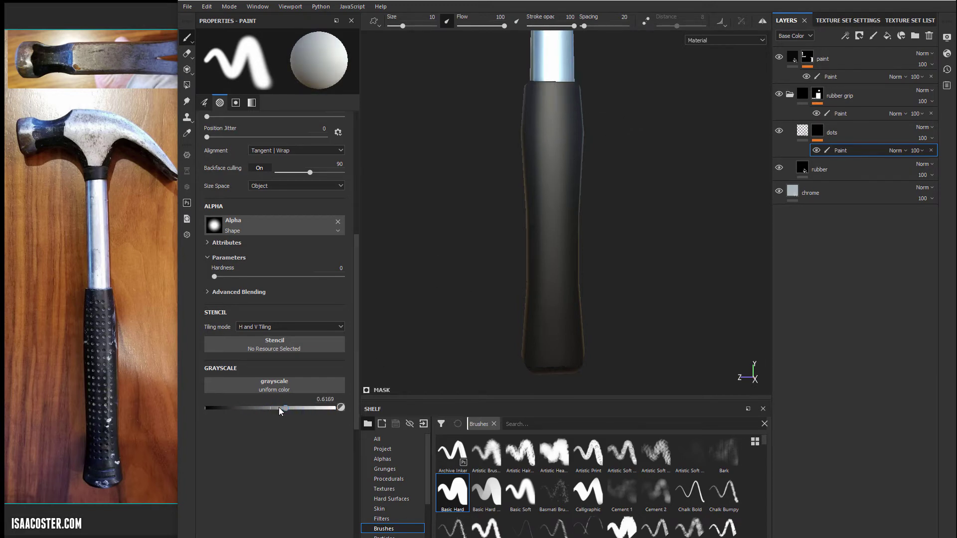
Paint a column of five short looping white strokes down one face of the grip in the dots mask
mouse_move(562, 116)
left_mouse_down()
mouse_move(538, 141)
mouse_move(551, 172)
mouse_move(542, 180)
left_mouse_up()
mouse_move(565, 218)
left_mouse_down()
mouse_move(548, 233)
mouse_move(549, 316)
left_mouse_up()
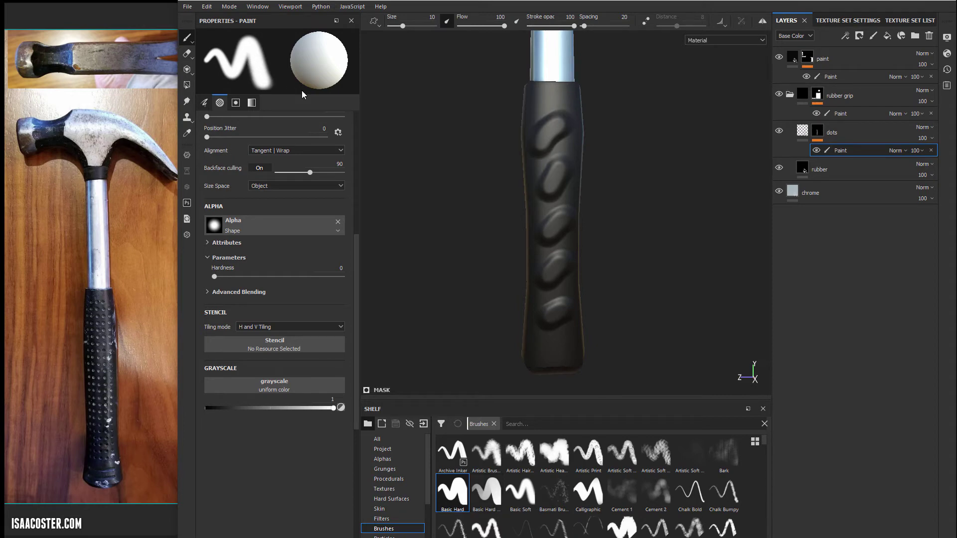
mouse_move(406, 142)
left_mouse_down("alt")
mouse_move(387, 124)
mouse_move(393, 118)
left_mouse_up("alt")
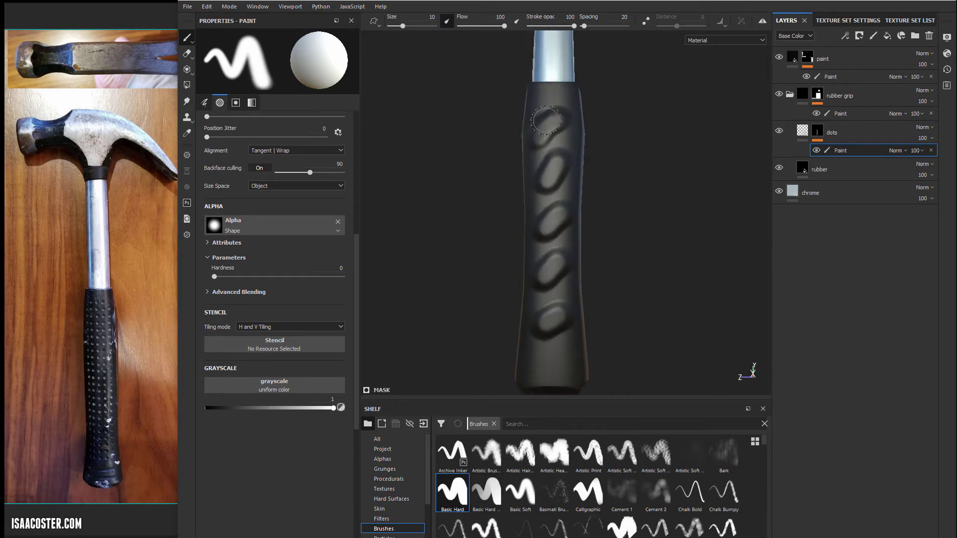
left_click_drag(546, 336, 545, 334, "alt")
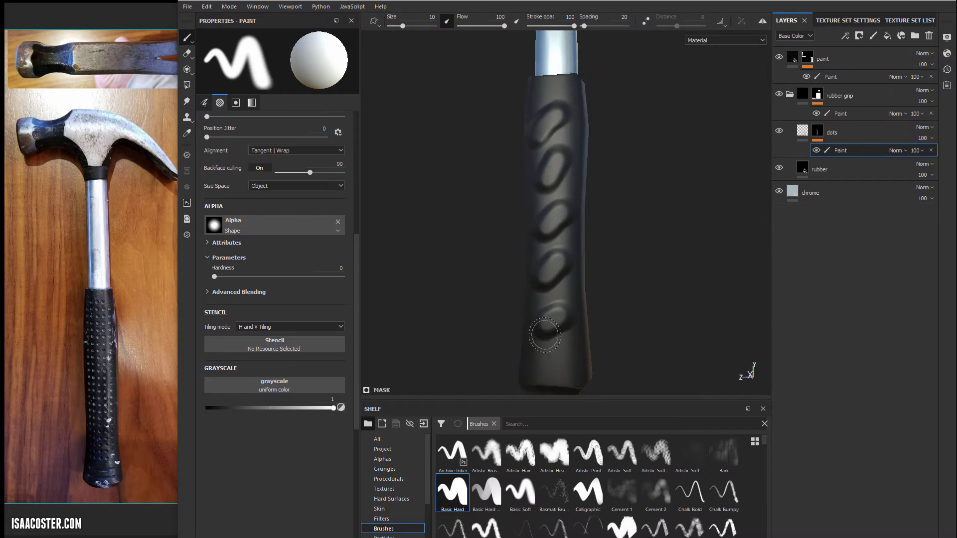
Paint more short white strokes in the dots mask down another side of the grip
mouse_move(567, 242)
left_mouse_down("alt")
mouse_move(783, 235)
mouse_move(763, 252)
mouse_move(674, 264)
mouse_move(491, 252)
mouse_move(528, 173)
left_mouse_up("alt")
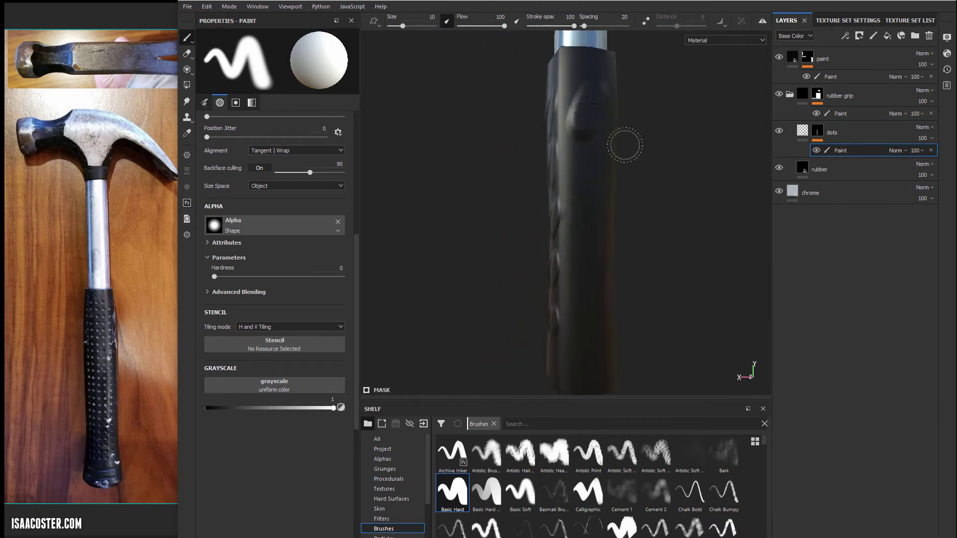
left_click_drag(625, 145, 572, 183, "alt")
mouse_move(578, 178)
left_mouse_down("alt")
mouse_move(613, 156)
mouse_move(579, 172)
mouse_move(590, 191)
left_mouse_up("alt")
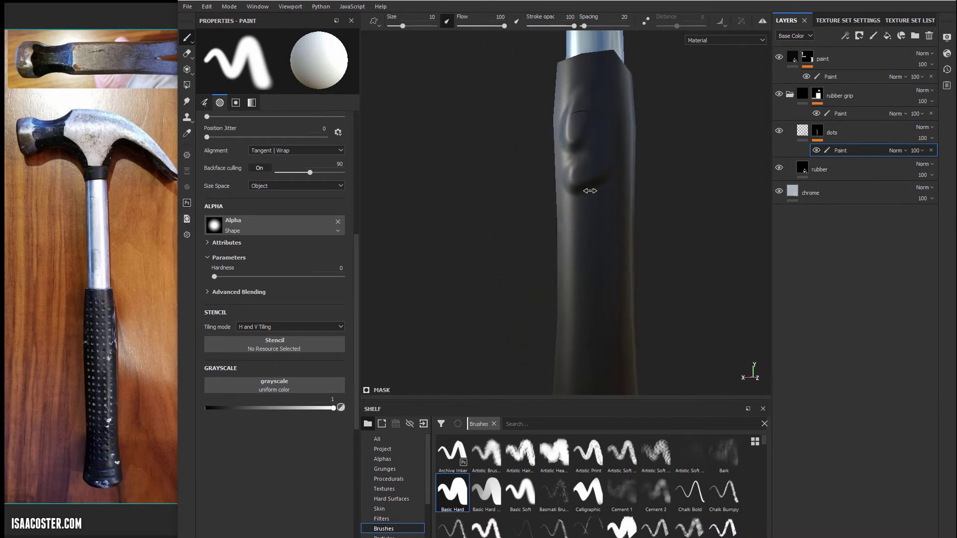
right_click_drag(590, 191, 607, 190, "shift")
left_click_drag(606, 222, 596, 233)
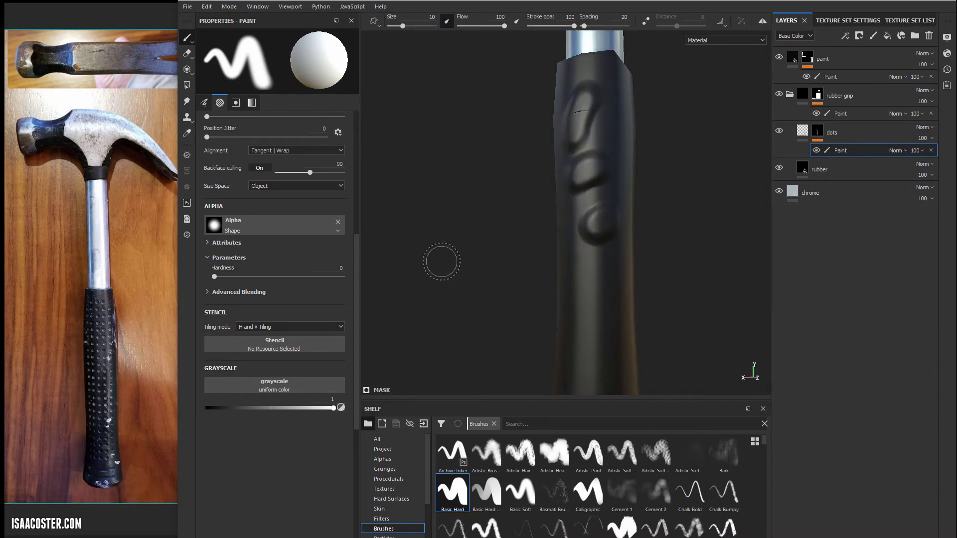
mouse_move(470, 248)
right_mouse_down("shift")
mouse_move(453, 250)
mouse_move(466, 249)
mouse_move(450, 239)
mouse_move(474, 241)
right_mouse_up("shift")
left_click_drag(581, 276, 591, 278)
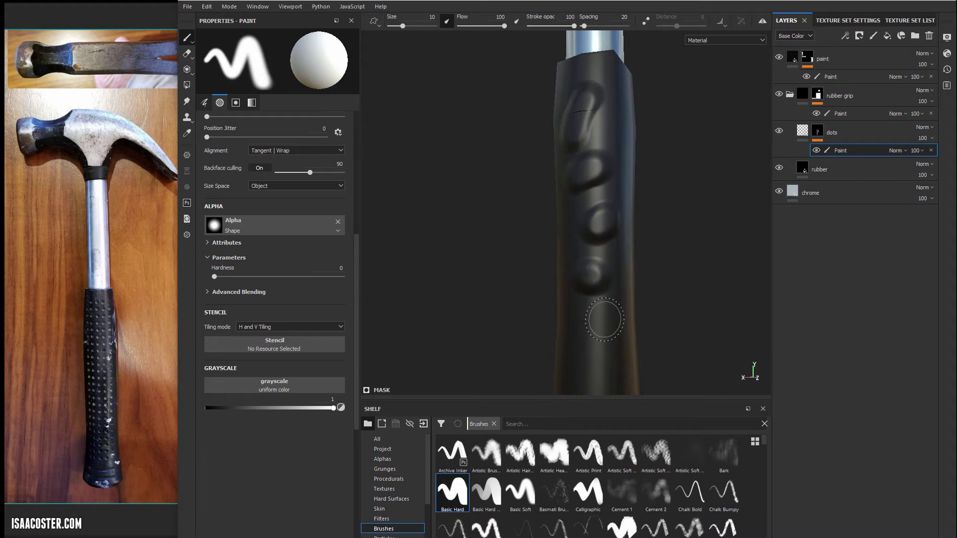
left_click_drag(605, 318, 601, 323)
Try a height of 0.6858 on the dots layer and check the painted bumps on the grip
left_click_drag(503, 314, 618, 315, "alt")
right_click_drag(568, 309, 474, 301, "alt")
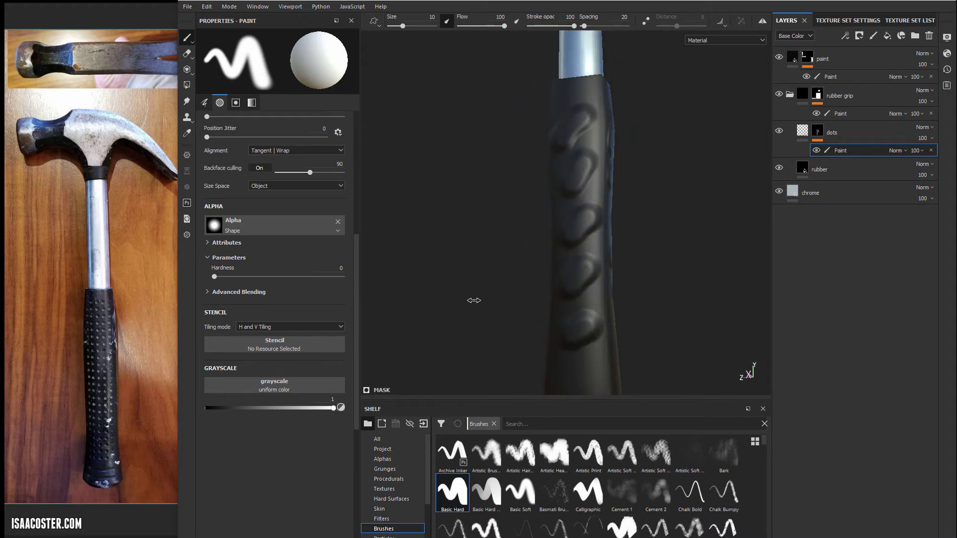
middle_click_drag(481, 286, 479, 236, "alt")
right_click_drag(479, 236, 462, 240, "alt")
left_click_drag(462, 240, 464, 265, "alt")
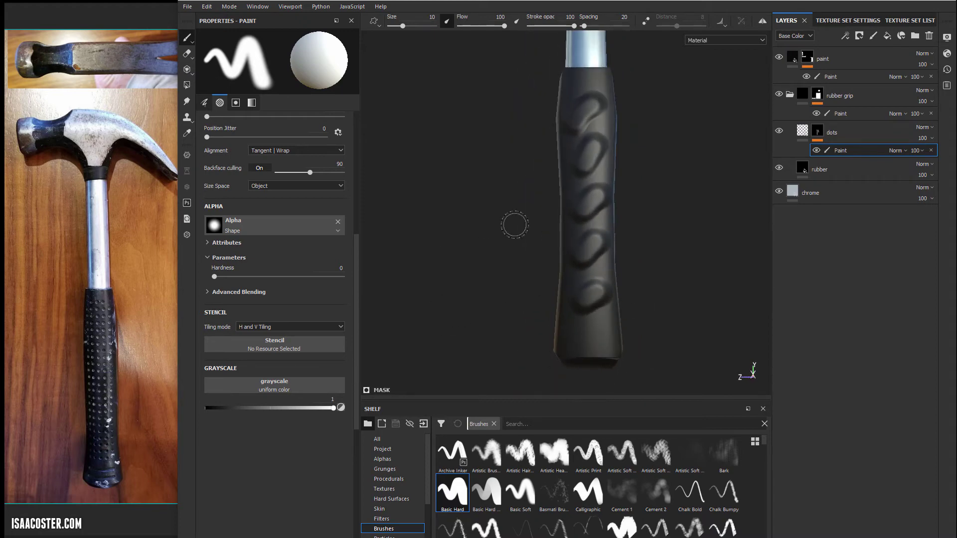
left_click(808, 137)
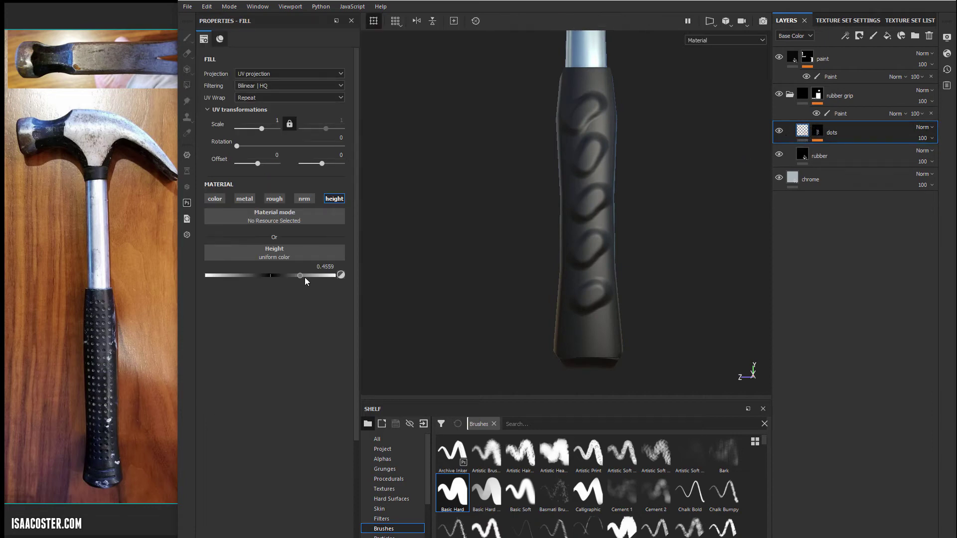
mouse_move(300, 276)
left_mouse_down()
mouse_move(235, 275)
mouse_move(303, 270)
mouse_move(244, 267)
mouse_move(321, 273)
mouse_move(235, 267)
mouse_move(261, 265)
mouse_move(315, 276)
left_mouse_up()
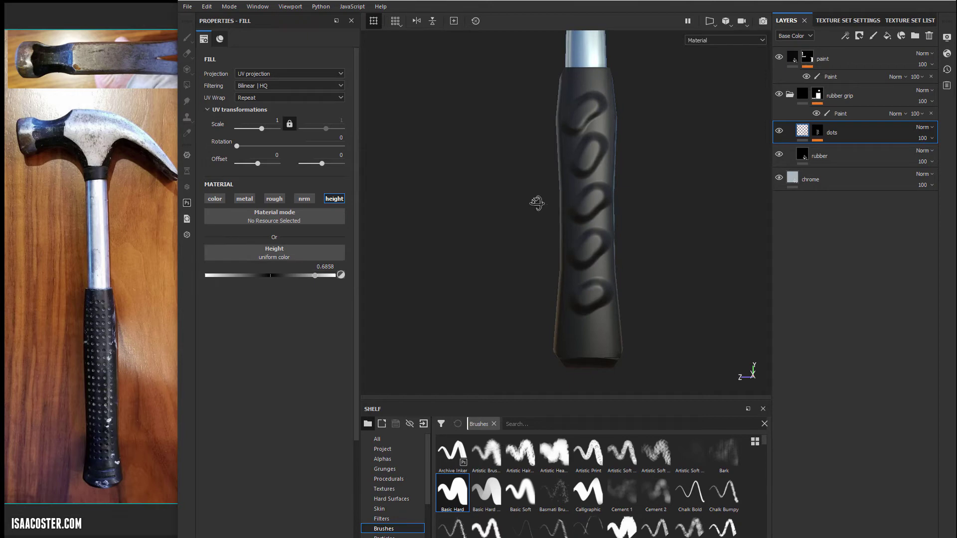
left_click_drag(536, 203, 553, 150, "alt")
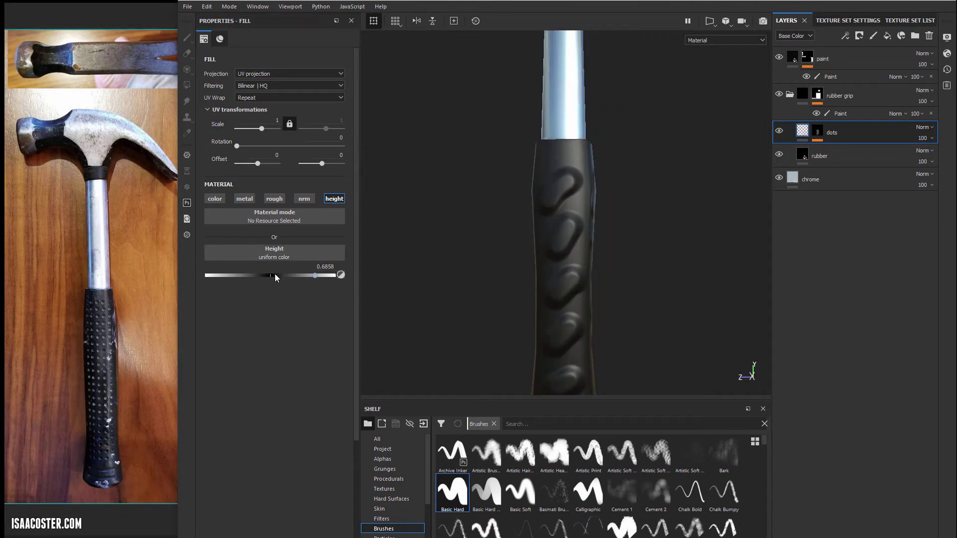
Lower the dots layer's height to 0.0038 and browse the procedural textures in the shelf
left_click_drag(274, 273, 270, 273)
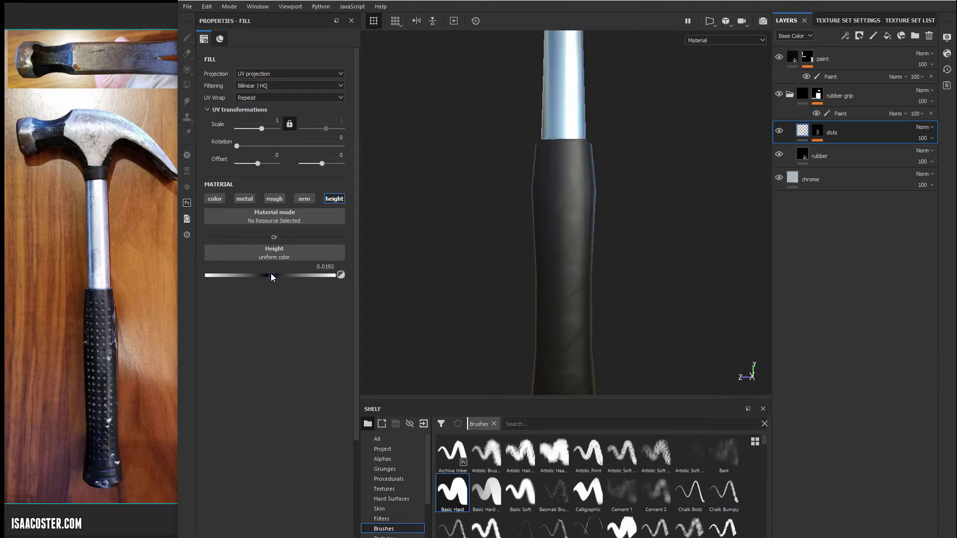
left_click(396, 480)
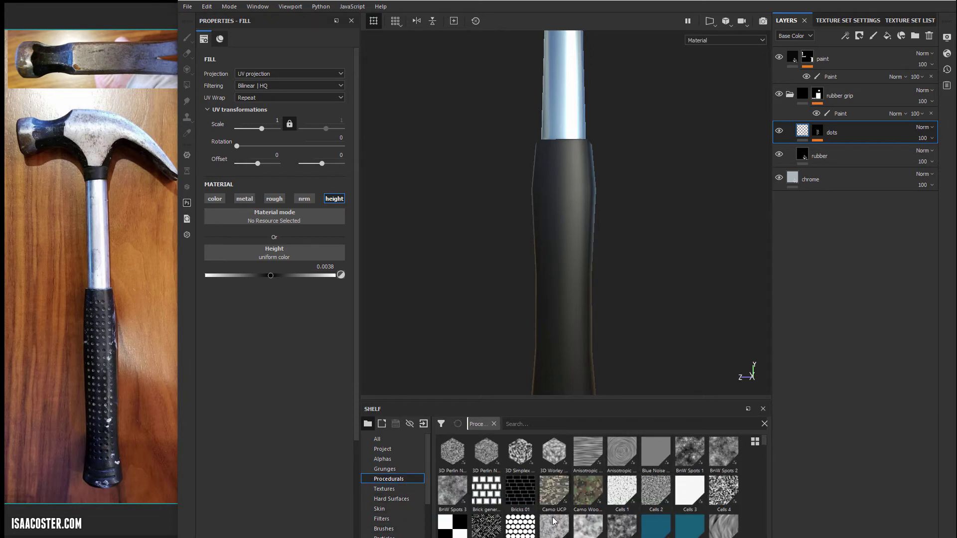
scroll(521, 526, "down", 3)
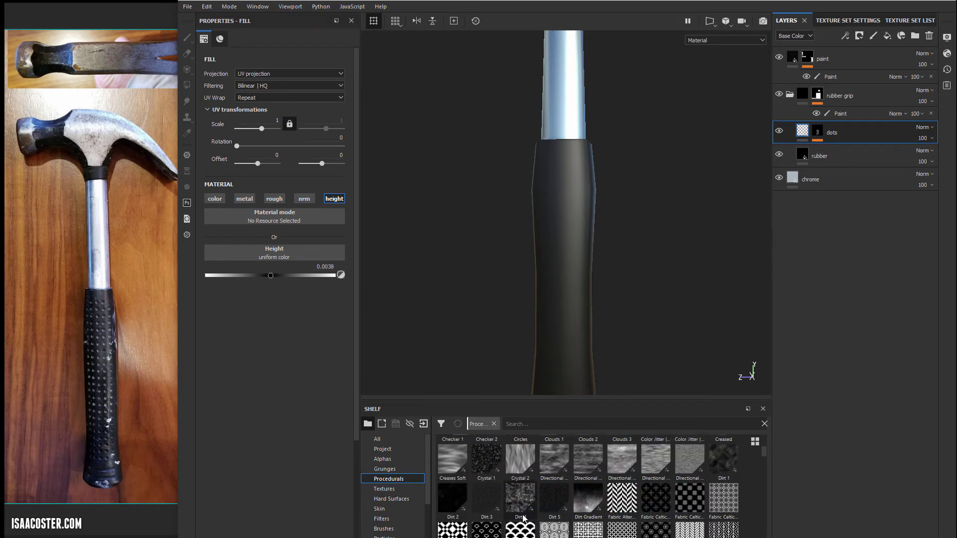
scroll(545, 487, "up", 3)
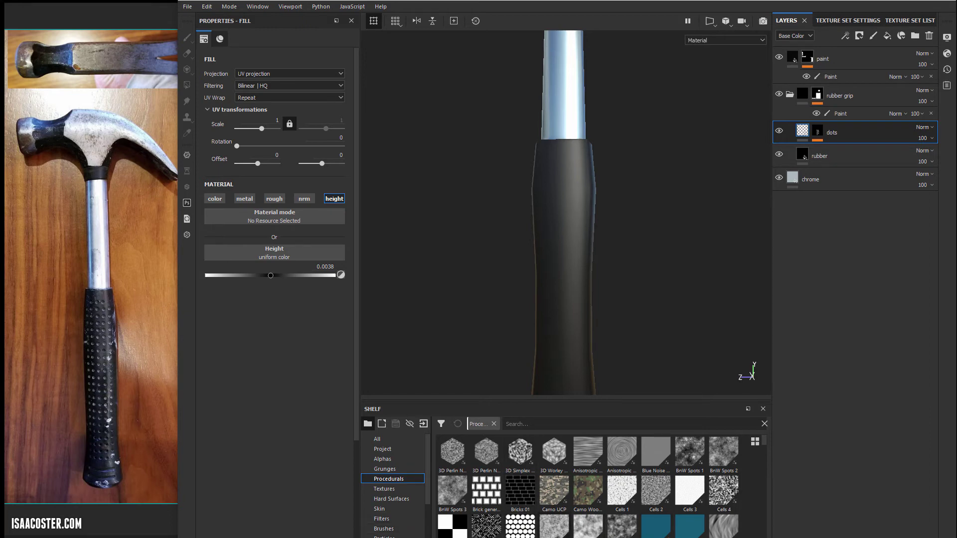
Set the dots layer's height to 0.4483 and inspect the grip's bumps on the full hammer and up close
right_click_drag(623, 165, 469, 176, "shift")
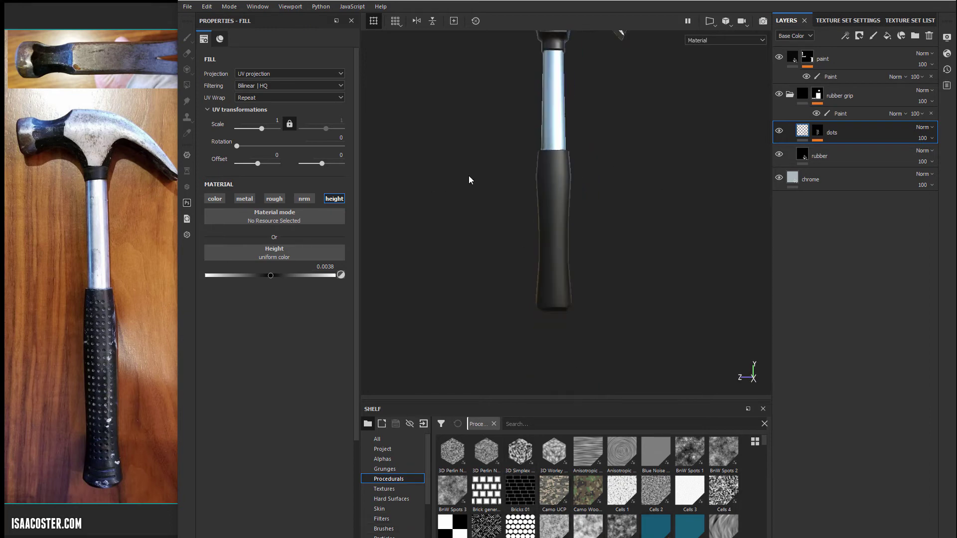
left_click_drag(468, 176, 495, 249, "alt")
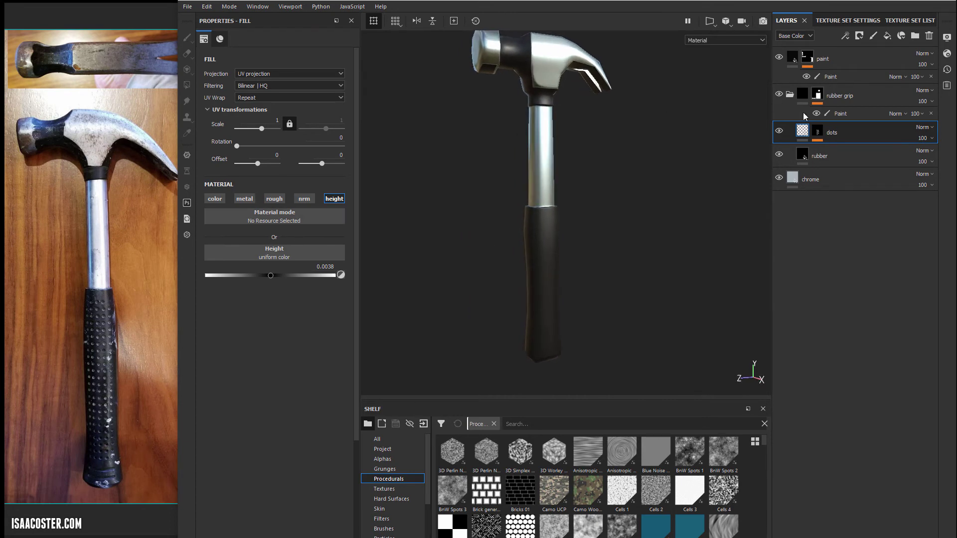
left_click_drag(282, 273, 292, 273)
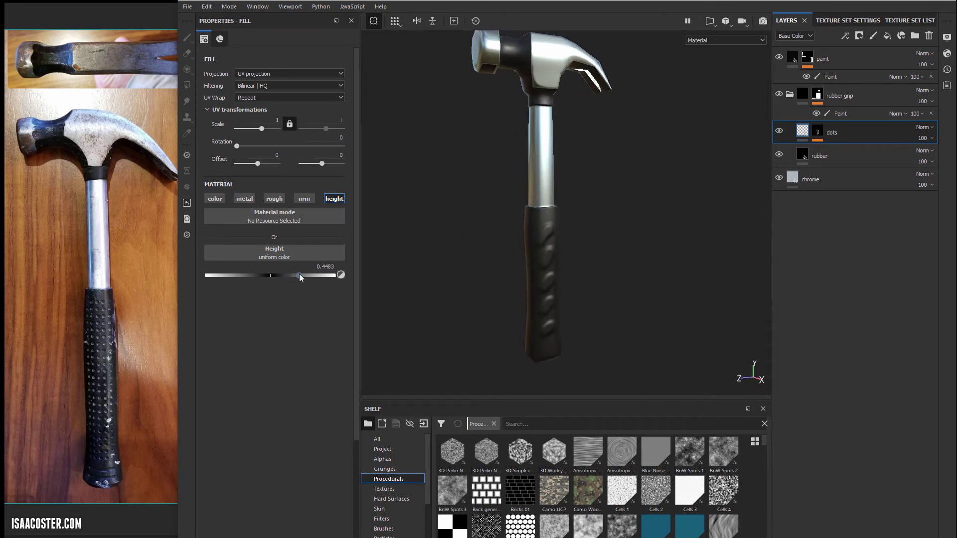
left_click_drag(463, 283, 487, 199, "alt")
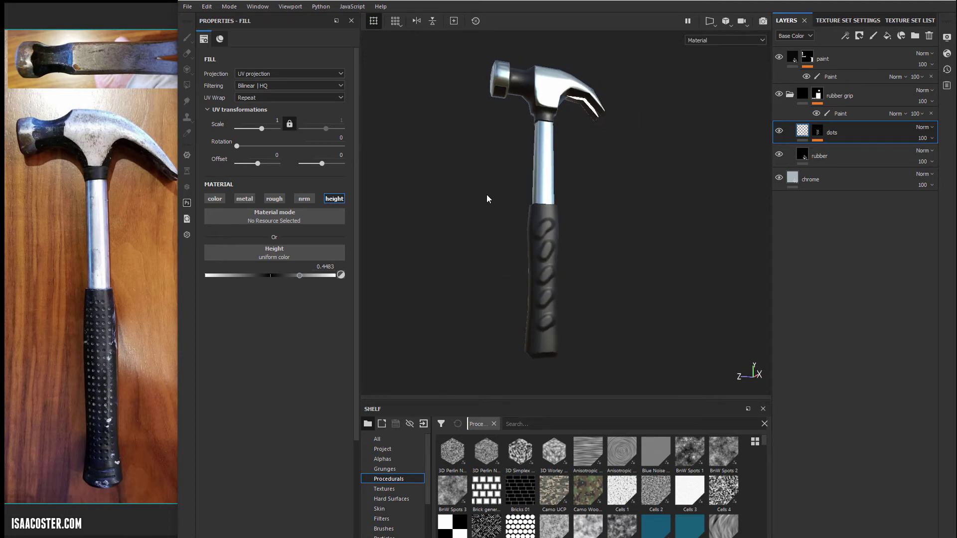
right_click_drag(487, 199, 653, 273, "alt")
middle_click_drag(653, 276, 613, 186, "alt")
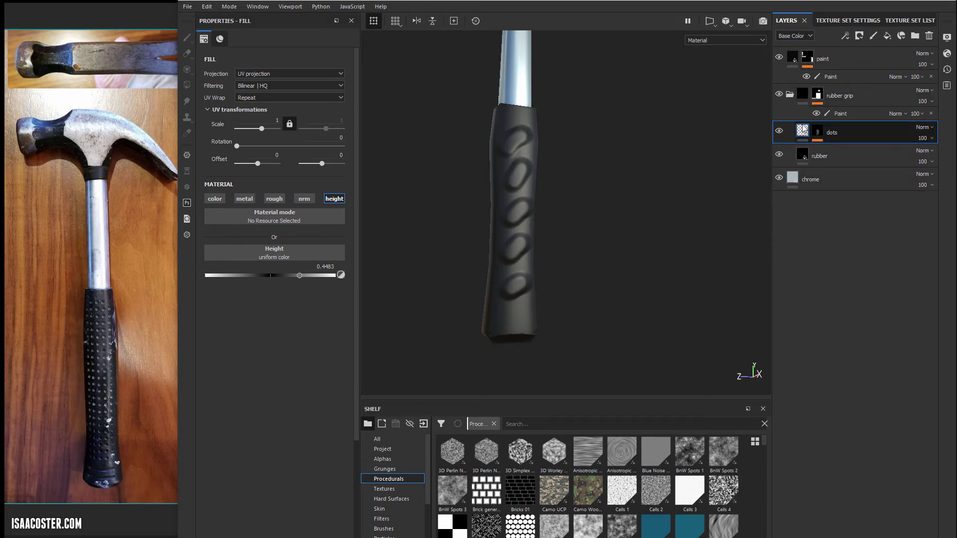
View the layer stack in the Height channel and return it to Base Color
left_click(810, 36)
left_click(822, 76)
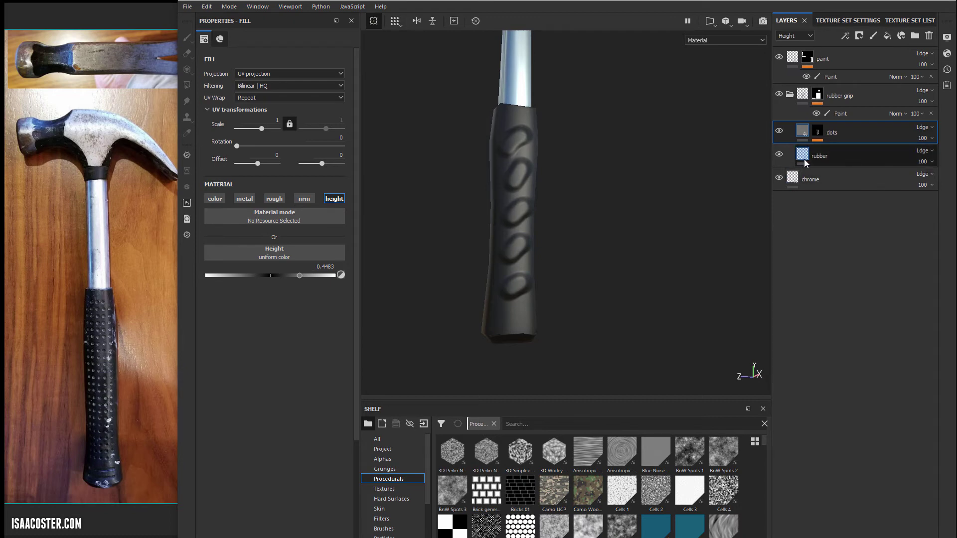
left_click(793, 36)
left_click(792, 47)
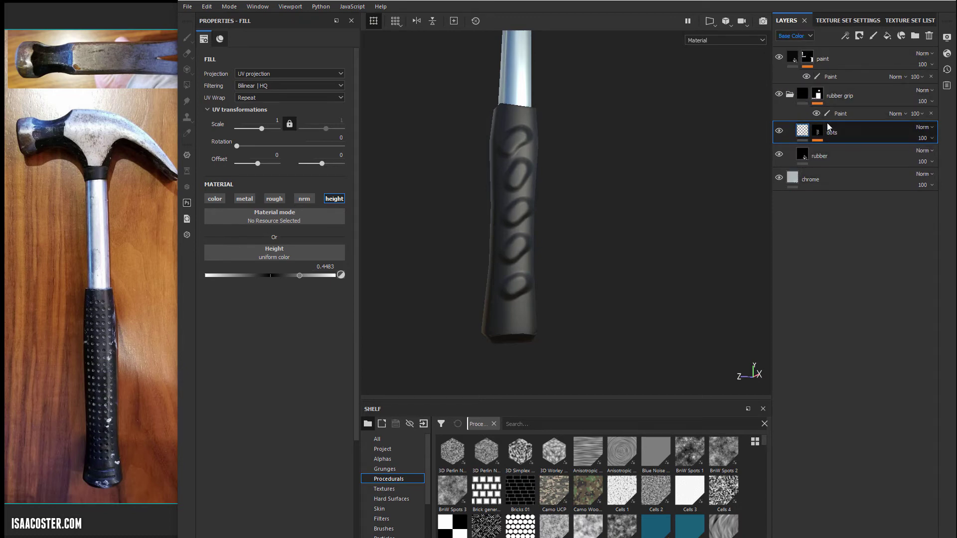
Replace the paint effect in the dots layer's mask with a fill effect
left_click(813, 131)
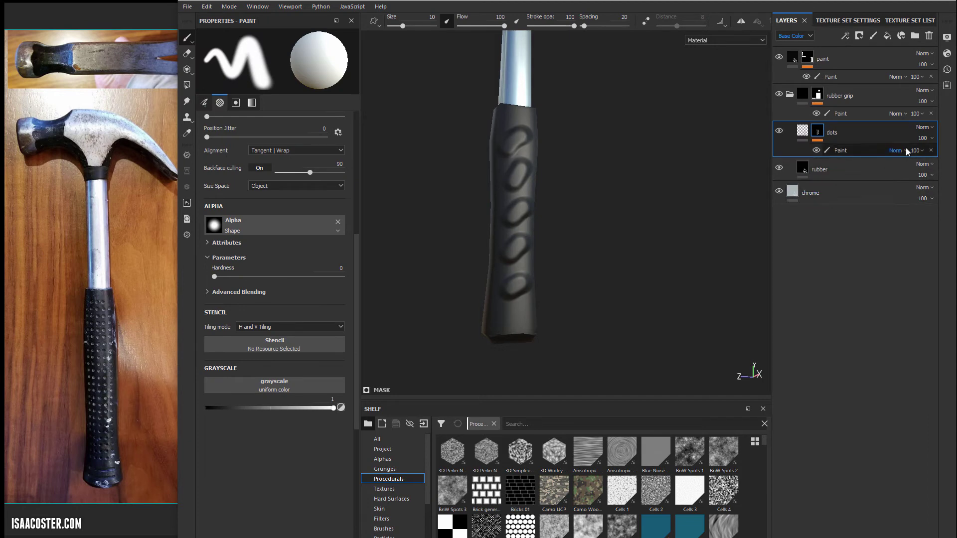
left_click(932, 152)
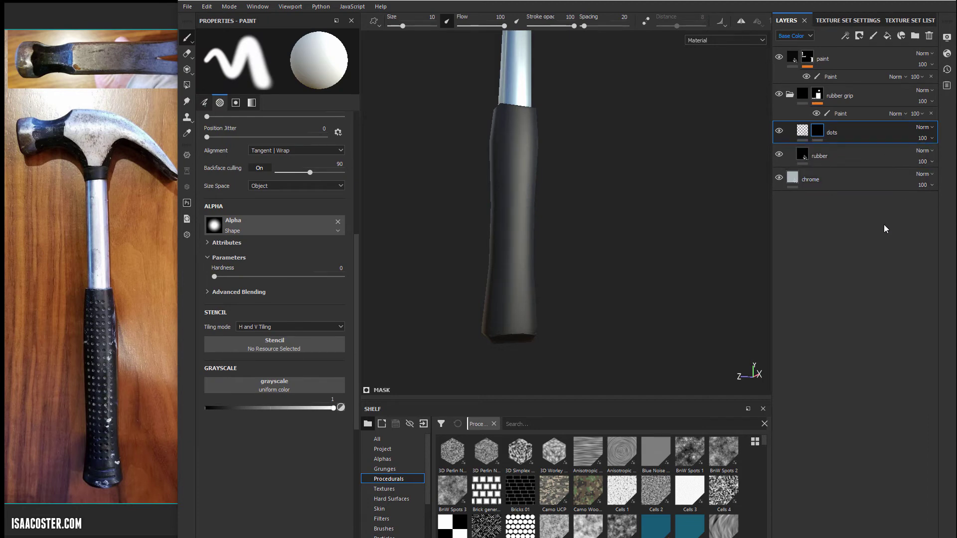
right_click(818, 131)
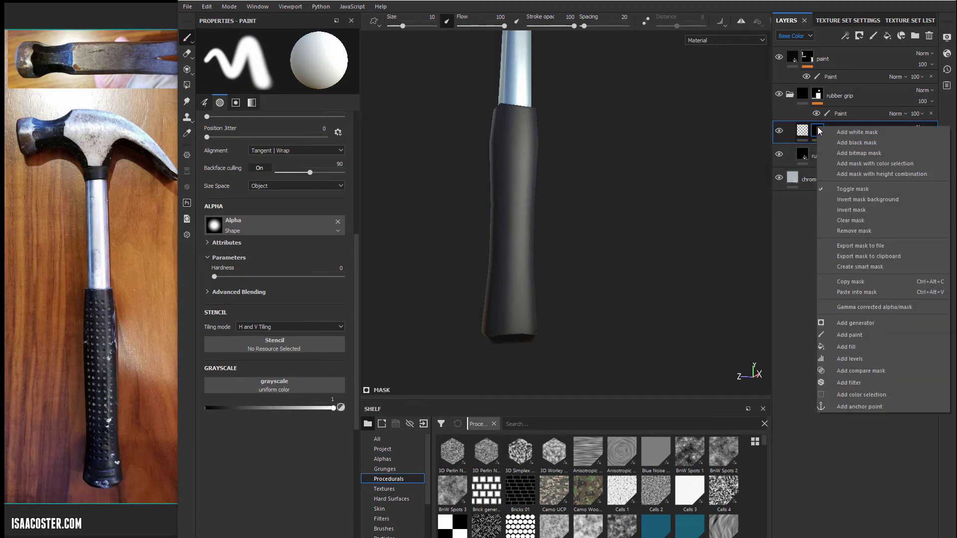
left_click(857, 349)
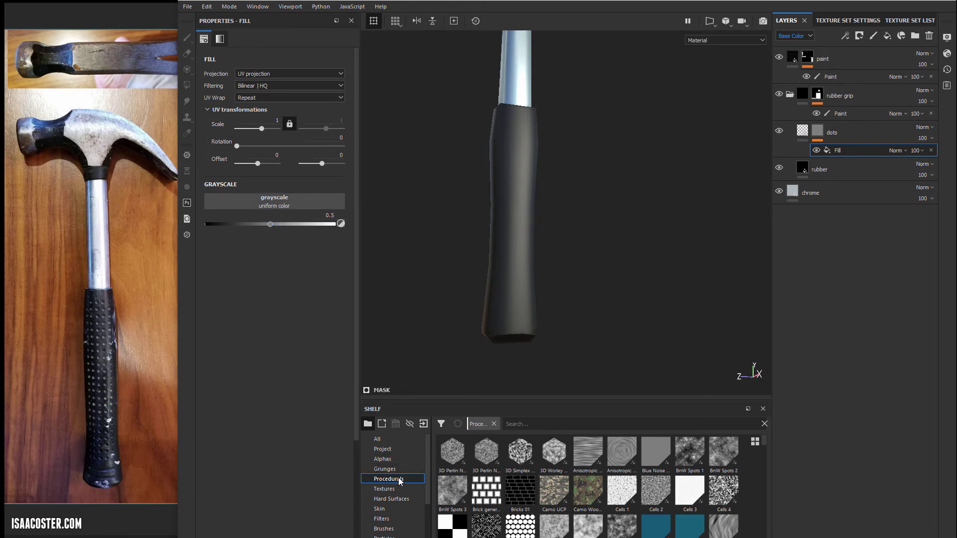
Search the procedural textures for "circle" and assign Circles as the grayscale source of the dots mask's fill
left_click(548, 423)
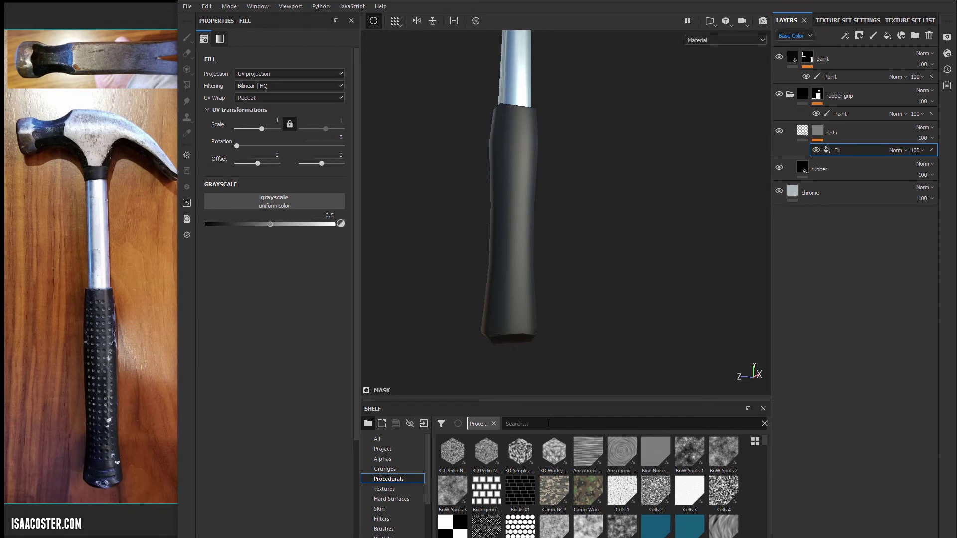
type("circle")
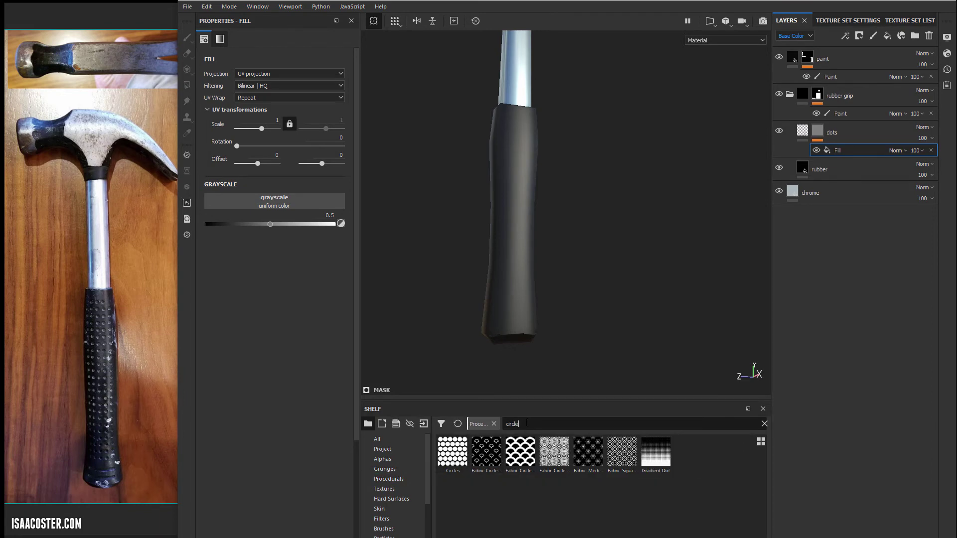
left_click_drag(451, 455, 302, 199)
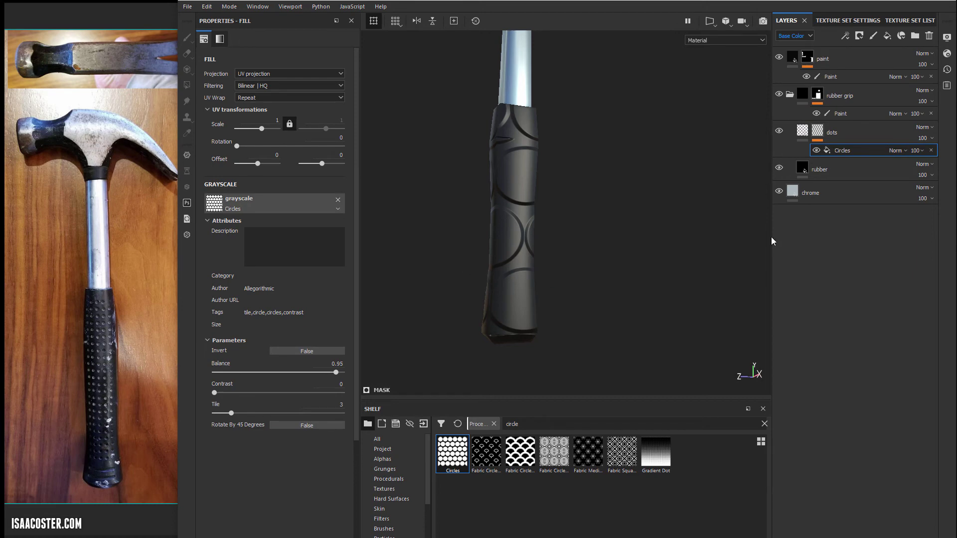
Set the Circles fill's UV scale to 8.66 so the pattern tiles smaller across the rubber grip
left_click_drag(538, 194, 518, 215, "alt")
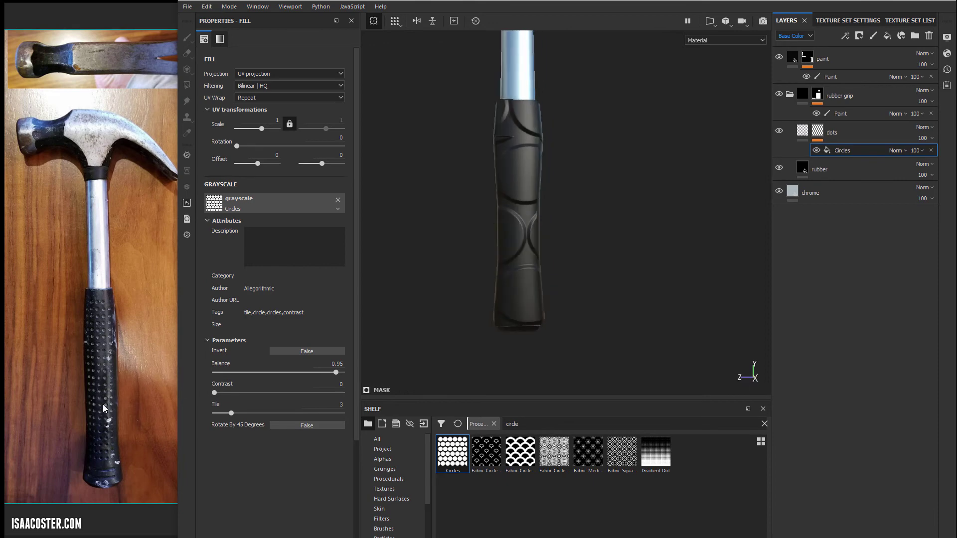
left_click_drag(551, 132, 588, 142, "alt")
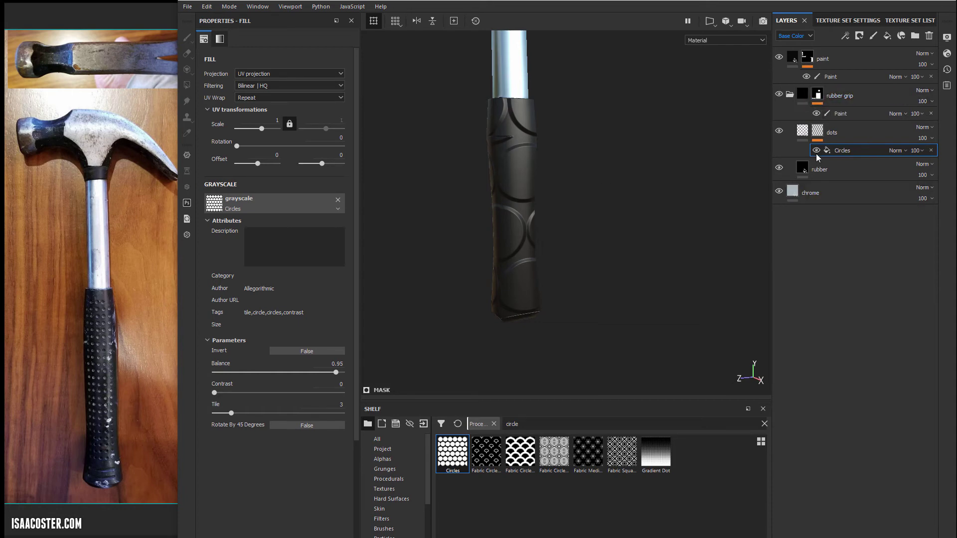
left_click_drag(655, 166, 648, 189, "alt")
left_click_drag(600, 207, 568, 203, "alt")
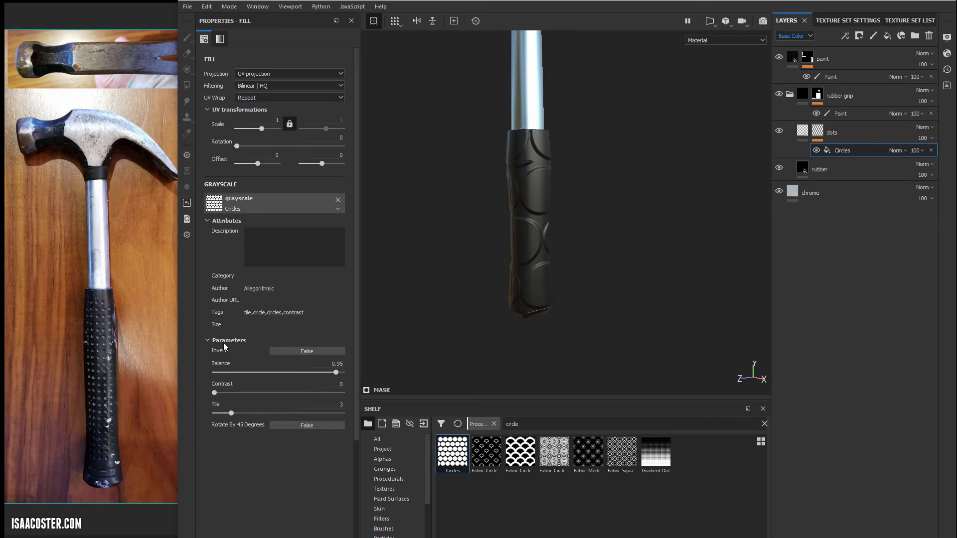
left_click_drag(503, 226, 489, 215, "alt")
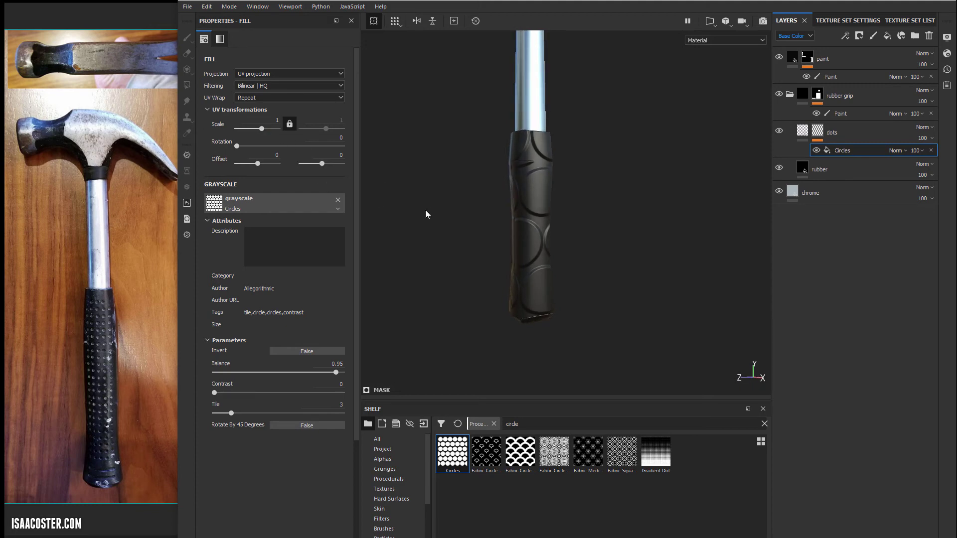
right_click_drag(431, 228, 597, 238, "alt")
middle_click_drag(569, 202, 566, 178, "alt")
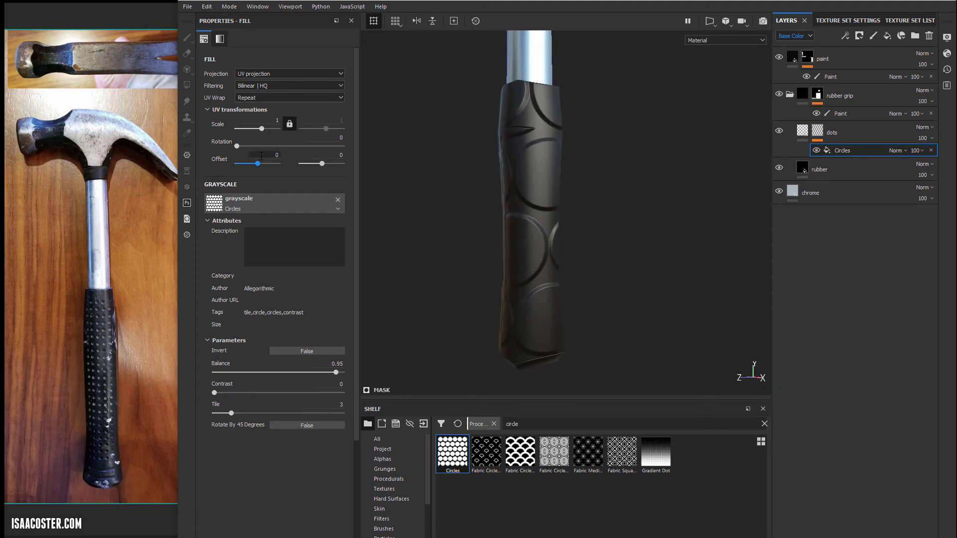
left_click_drag(261, 128, 266, 129)
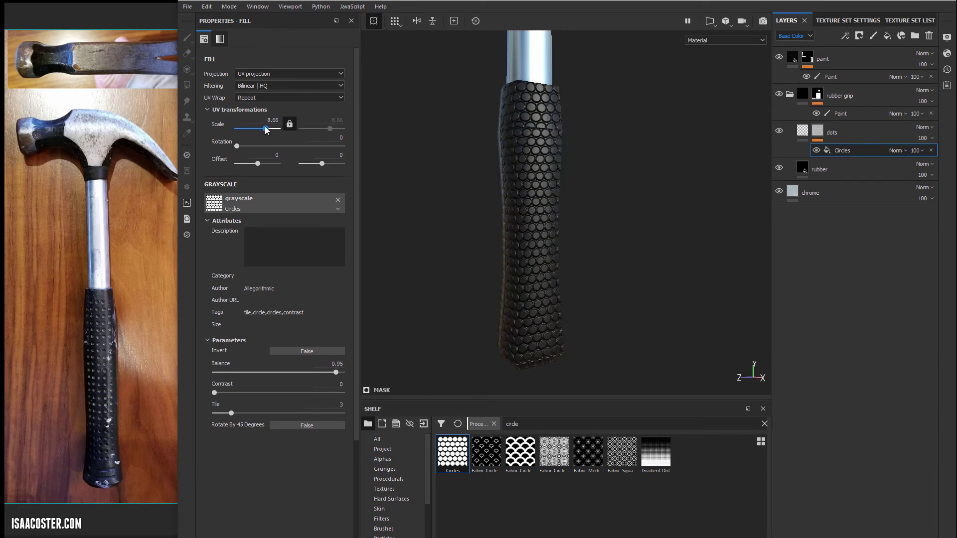
left_click_drag(660, 291, 573, 261, "alt")
left_click_drag(264, 131, 265, 131)
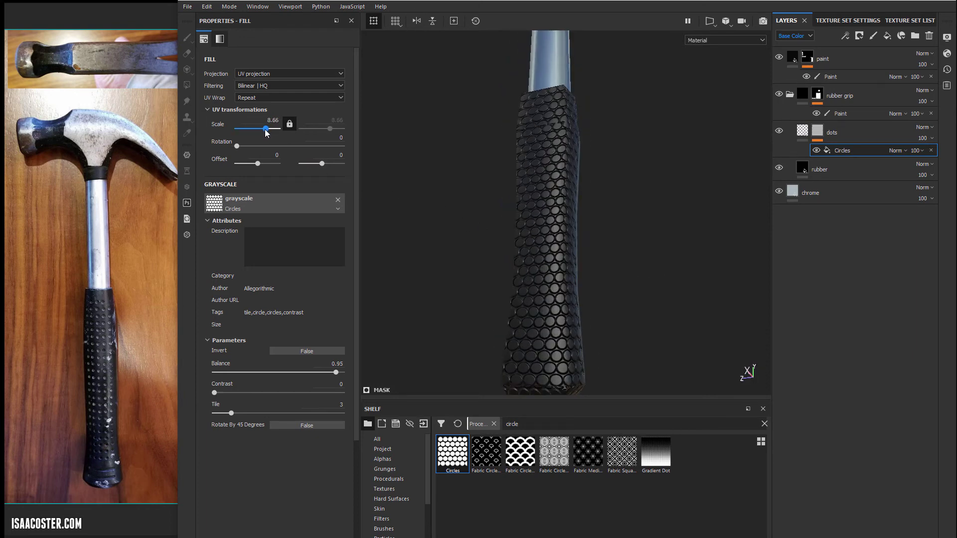
Examine the circle pattern up close around the grip from several sides
left_click_drag(523, 263, 650, 289, "alt")
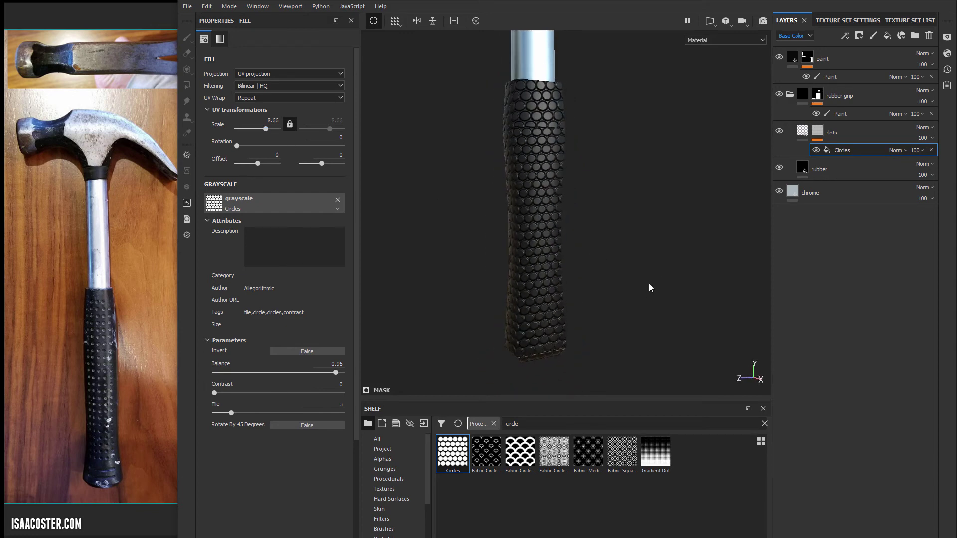
scroll(559, 183, "up", 5)
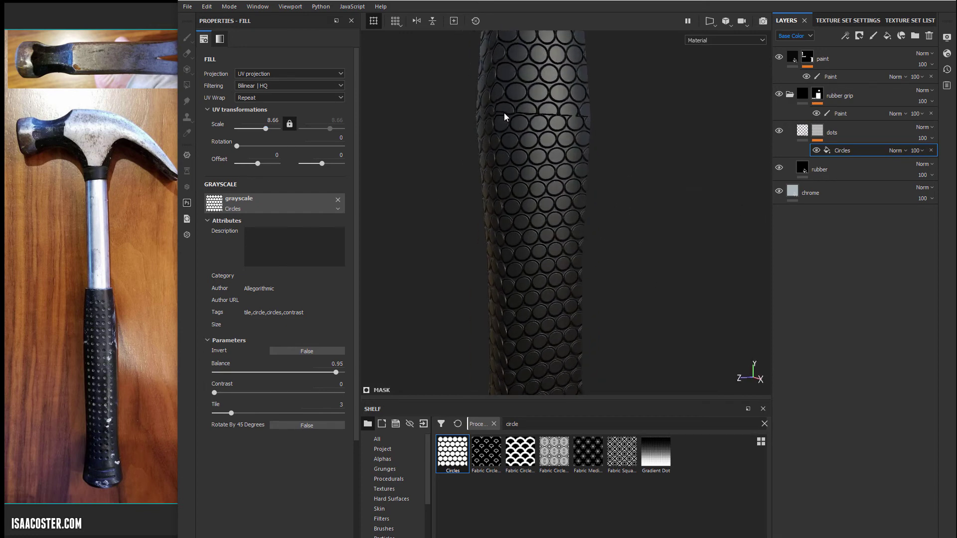
mouse_move(560, 121)
right_mouse_down("shift")
mouse_move(504, 106)
mouse_move(372, 107)
mouse_move(575, 124)
right_mouse_up("shift")
left_click_drag(576, 124, 700, 122, "alt")
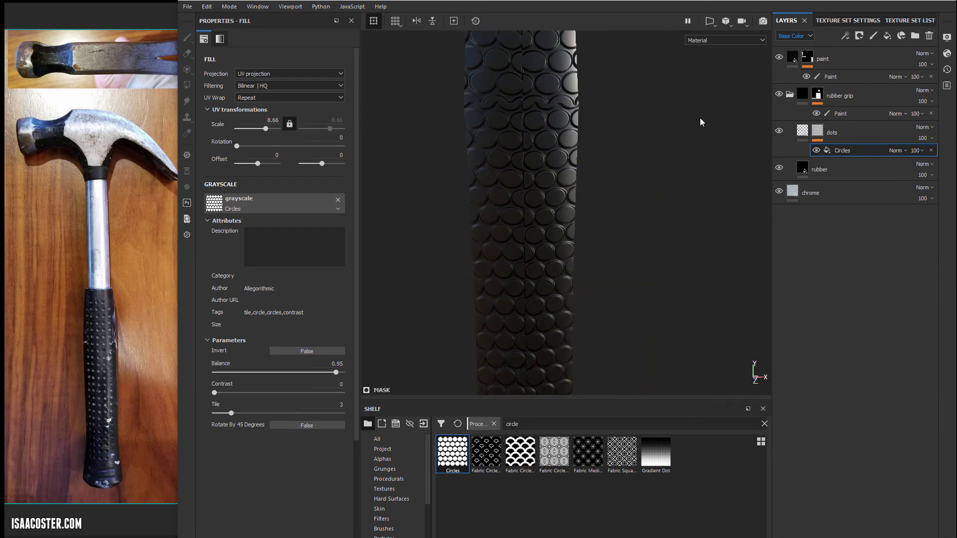
right_click_drag(701, 121, 664, 122, "shift")
left_click_drag(656, 192, 514, 208, "alt")
right_click_drag(514, 207, 677, 151, "shift")
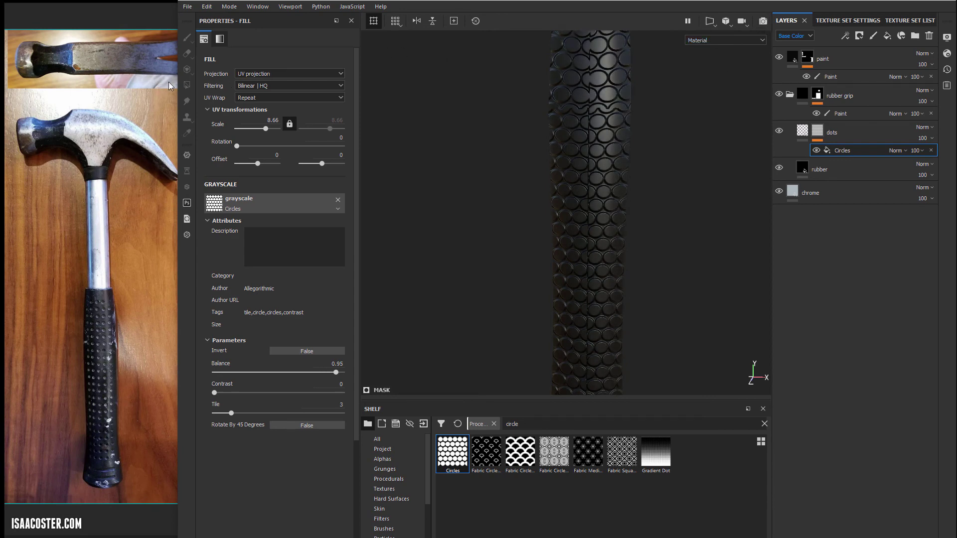
Widen the application window over the reference photos and show the 3D and 2D views together, with the dots mask's Circles fill selected
left_click_drag(177, 84, 118, 84)
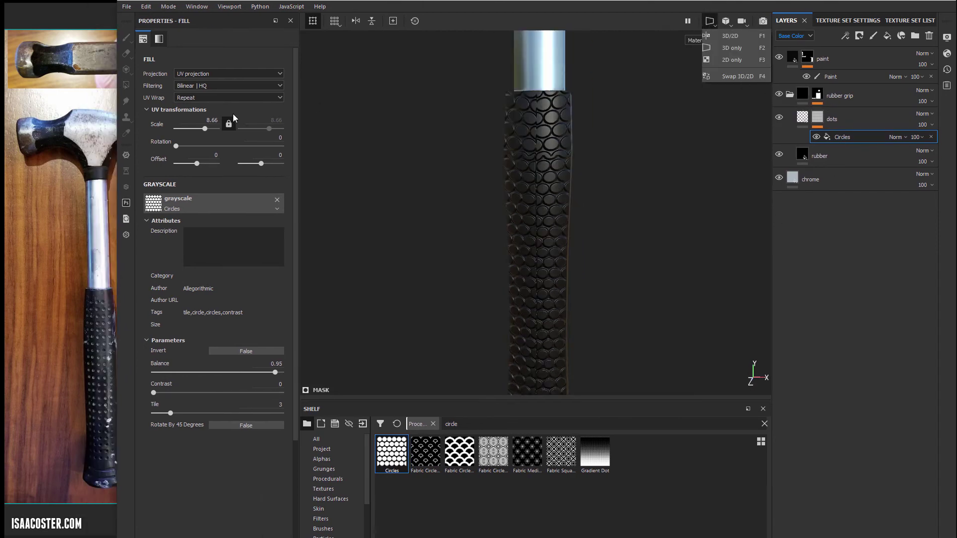
left_click(810, 120)
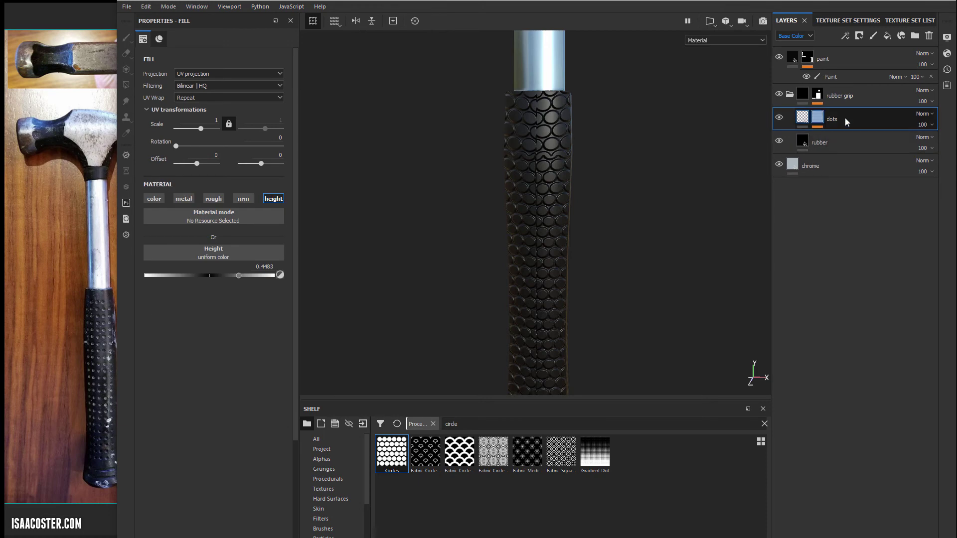
left_click(818, 119)
left_click(842, 137)
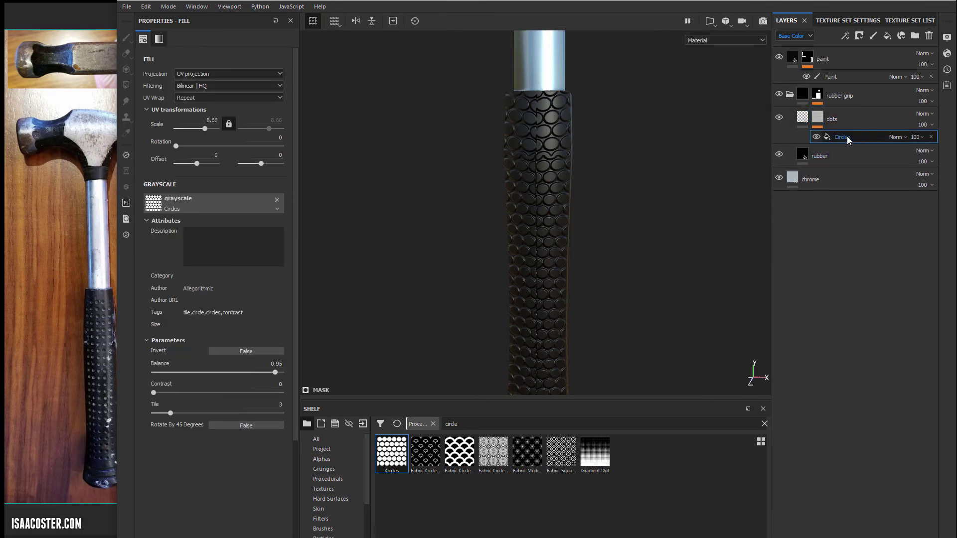
left_click(713, 23)
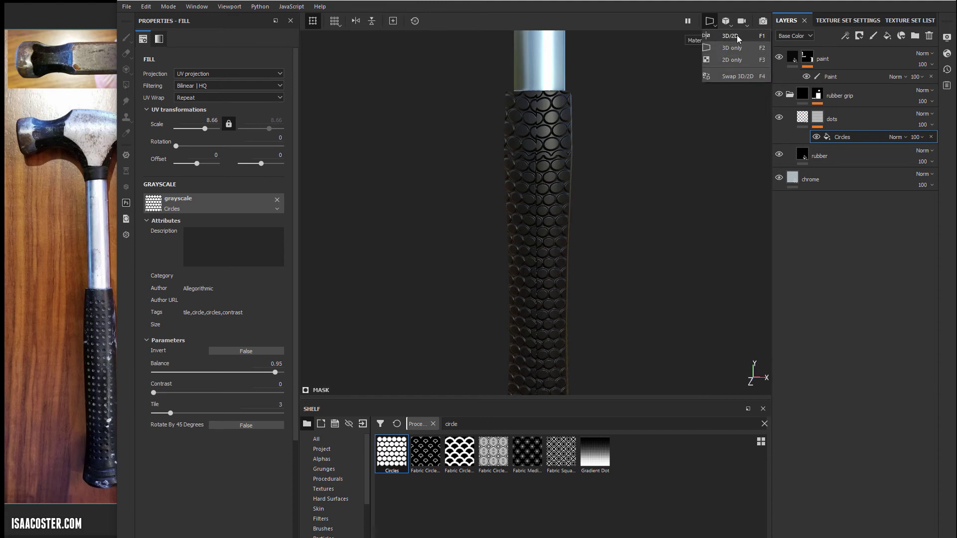
left_click(736, 36)
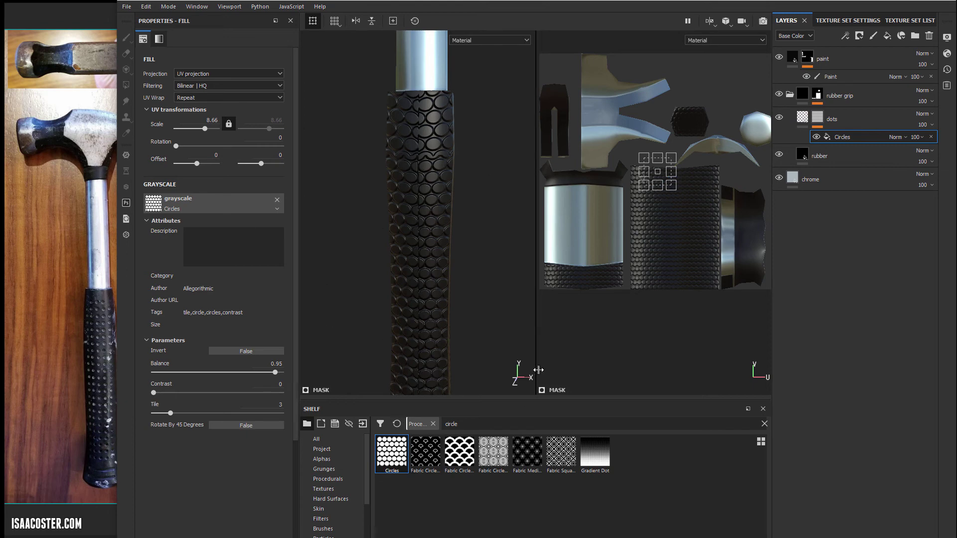
Compare how the circles fall on the grip's UV islands in the 2D layout and on the 3D model
middle_click_drag(620, 291, 571, 338, "alt")
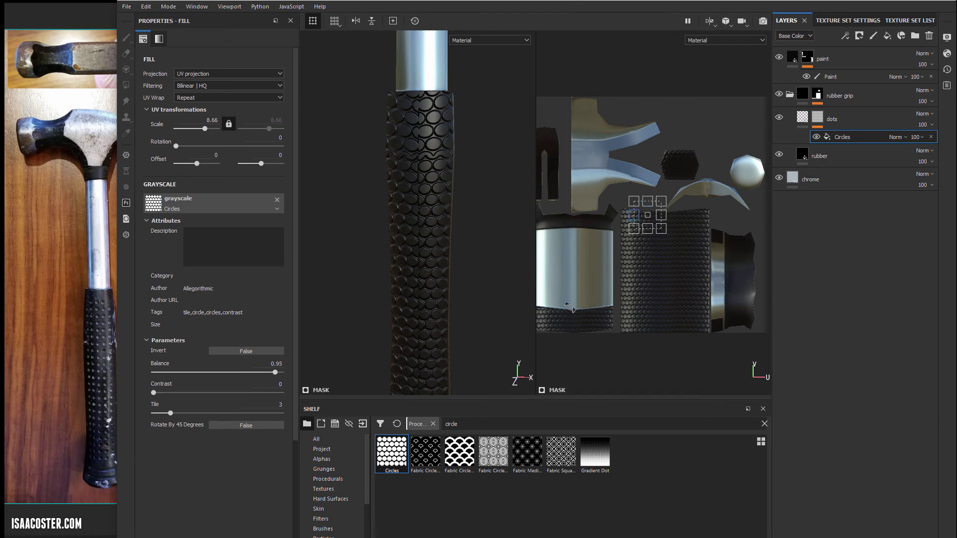
scroll(571, 340, "down", 2)
scroll(574, 340, "up", 7)
scroll(646, 324, "up", 2)
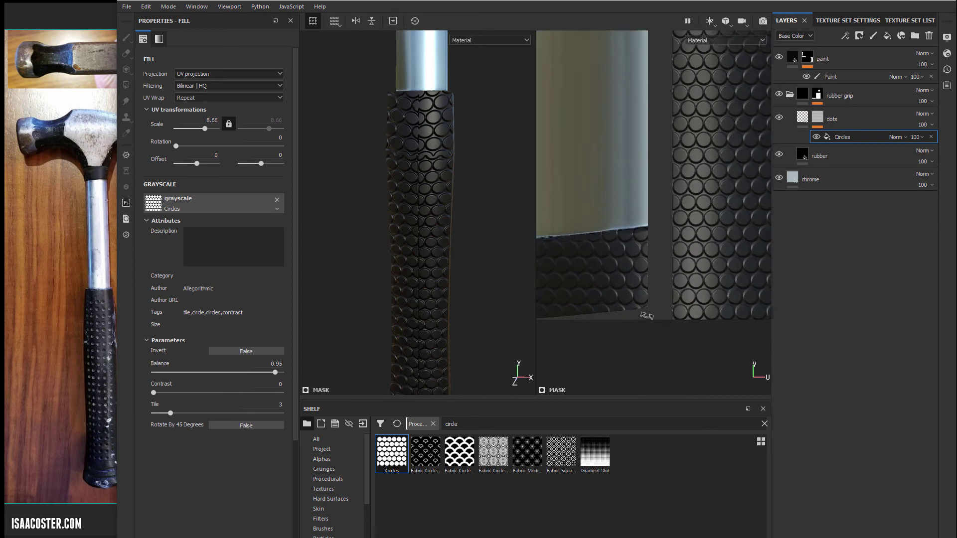
scroll(641, 275, "down", 3)
middle_click_drag(651, 199, 574, 332, "alt")
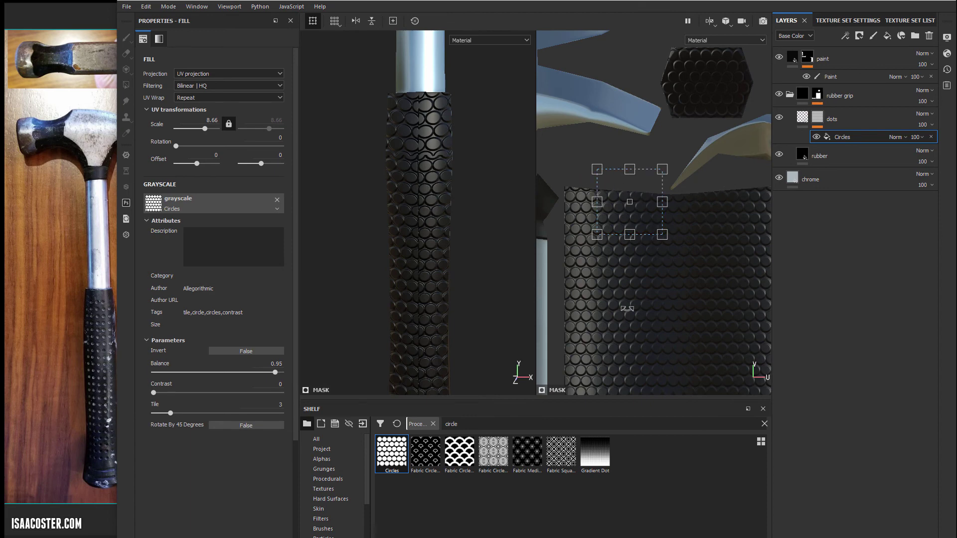
middle_click_drag(627, 308, 752, 146, "alt")
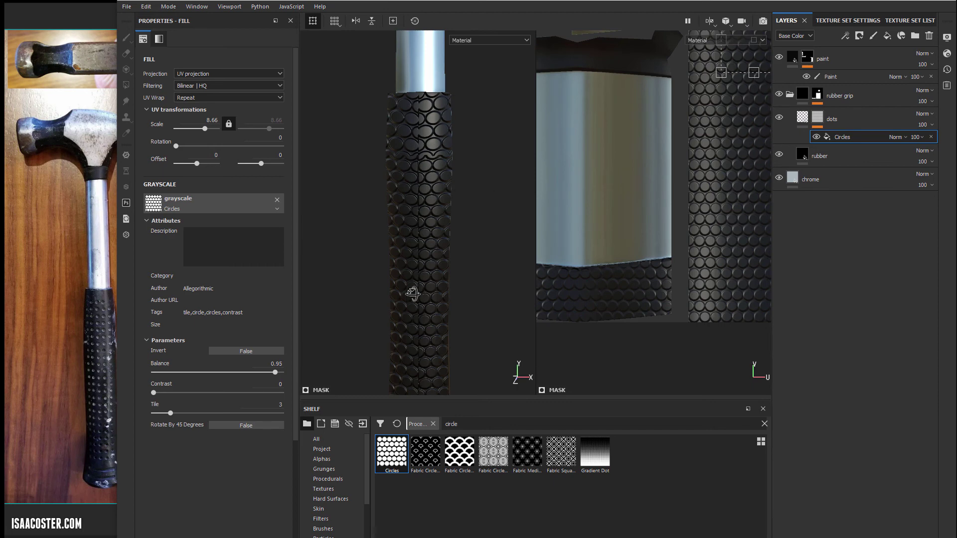
left_click_drag(412, 293, 373, 227, "alt")
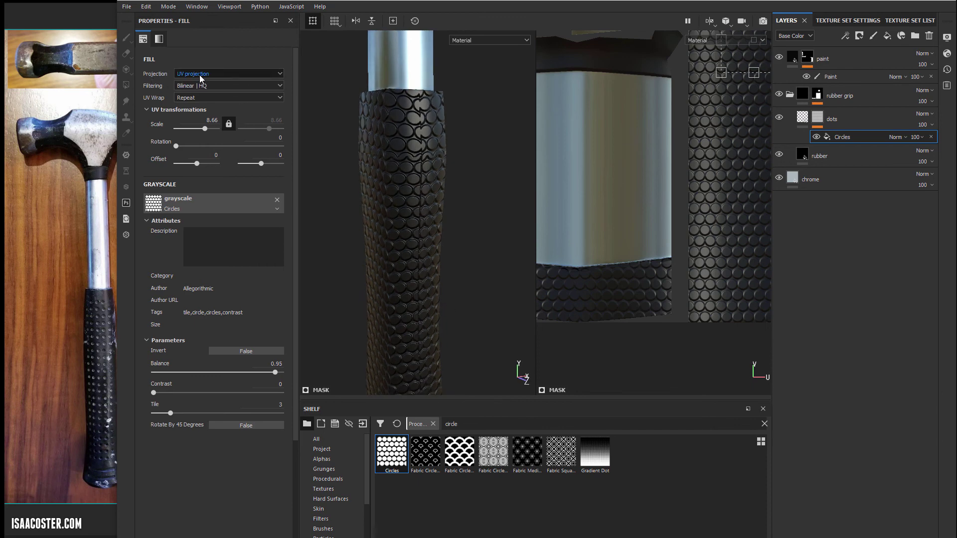
scroll(704, 171, "up", 2)
scroll(570, 195, "down", 1)
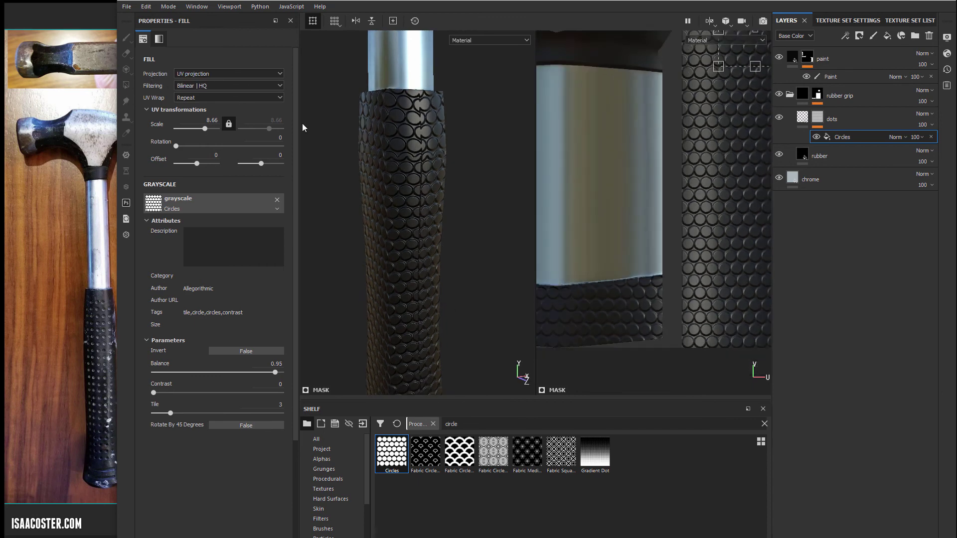
scroll(673, 161, "down", 3)
scroll(673, 161, "down", 2)
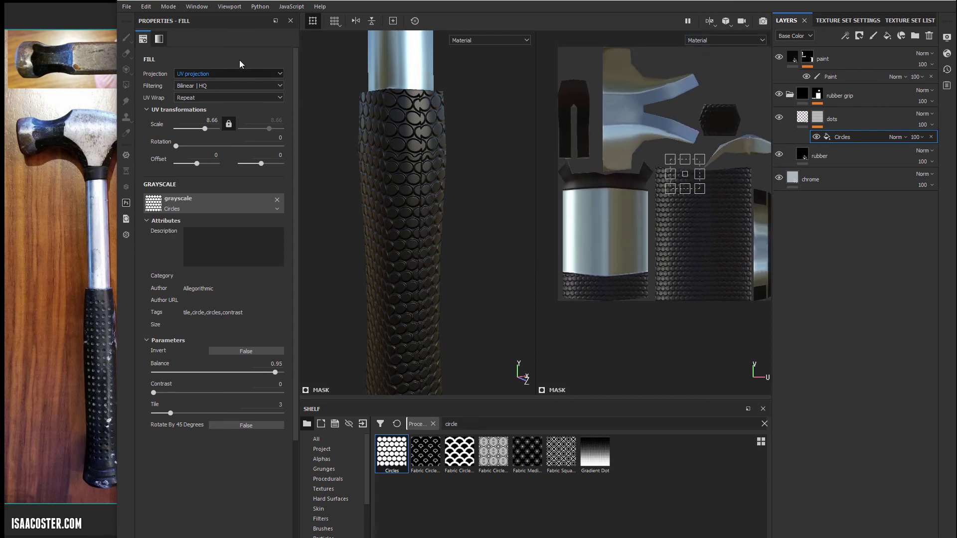
Try Tri-planar projection on the dots mask's Circles fill
left_click(228, 73)
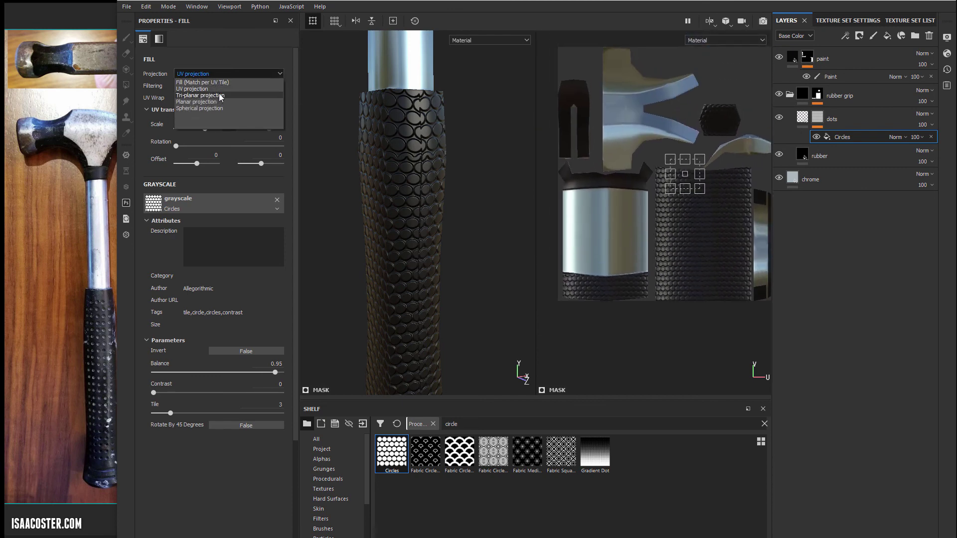
left_click(219, 94)
middle_click_drag(421, 258, 462, 132, "alt")
left_click_drag(449, 153, 488, 152, "alt")
left_click_drag(431, 248, 409, 243, "alt")
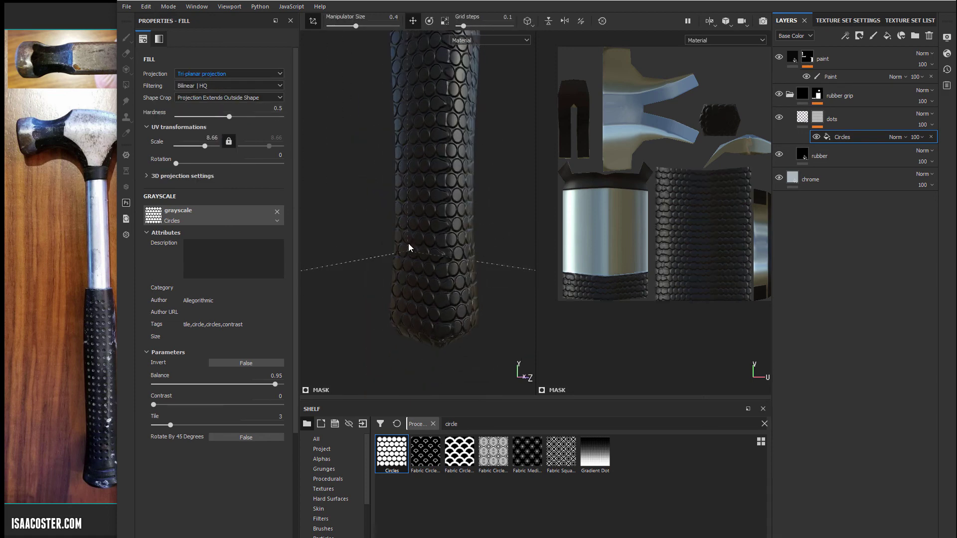
Inspect the tri-planar circle pattern on the whole hammer and up close around the grip
left_click_drag(454, 171, 484, 173, "alt")
right_click(522, 168)
left_click(494, 158)
right_click_drag(469, 212, 322, 209, "alt")
right_click_drag(500, 211, 448, 209, "alt")
middle_click_drag(433, 192, 374, 231, "alt")
left_click_drag(389, 229, 528, 223, "alt")
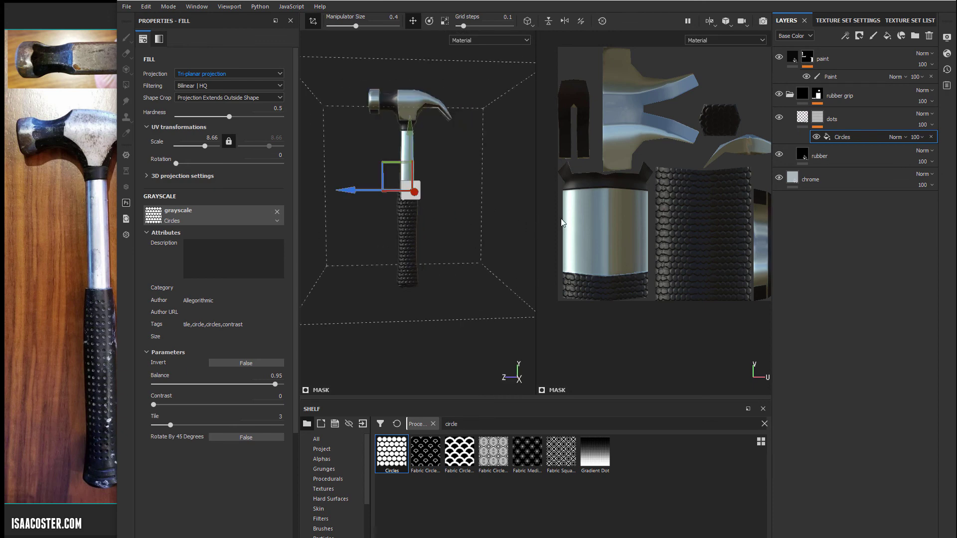
mouse_move(445, 215)
left_mouse_down("alt")
mouse_move(470, 289)
mouse_move(437, 248)
left_mouse_up("alt")
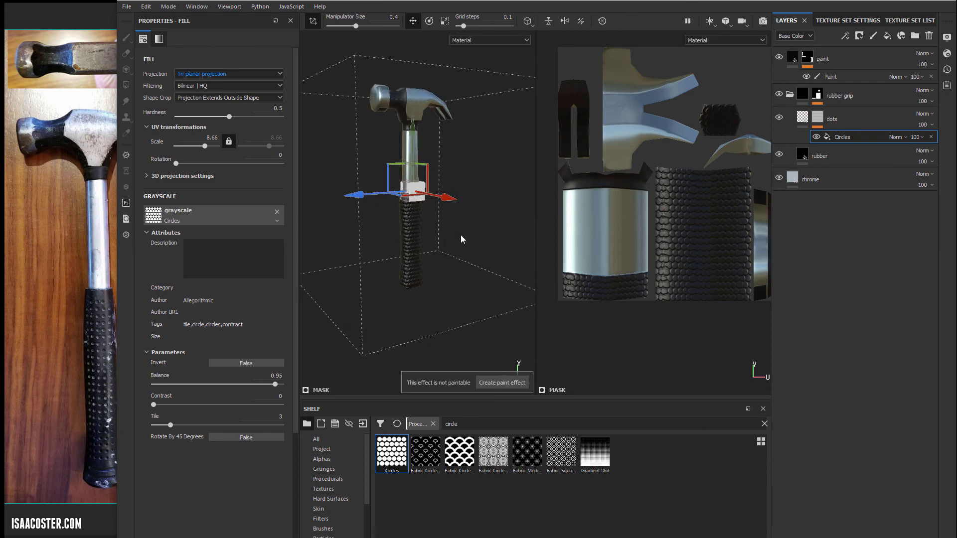
left_click_drag(461, 286, 512, 225, "alt")
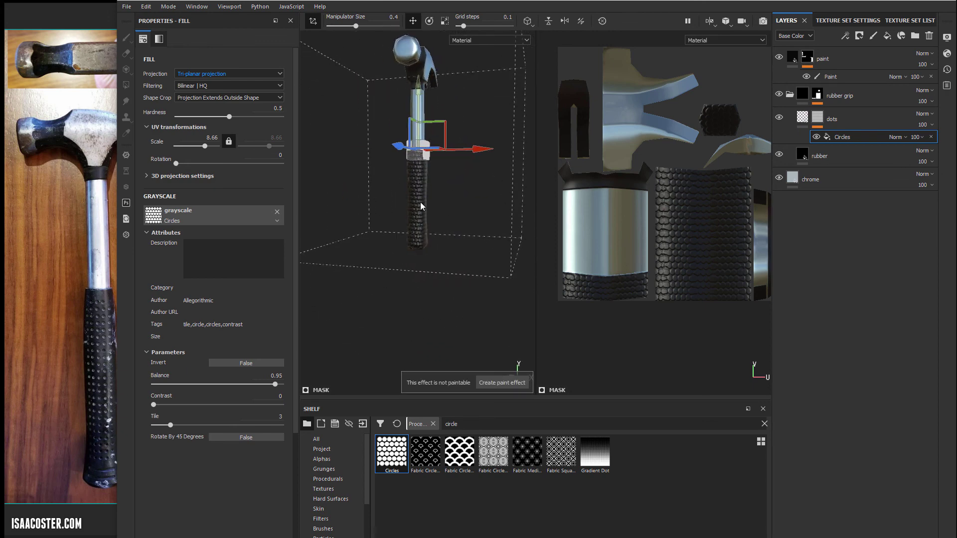
left_click_drag(446, 228, 394, 227, "alt")
right_click_drag(394, 227, 633, 275, "alt")
left_click_drag(399, 227, 453, 220, "alt")
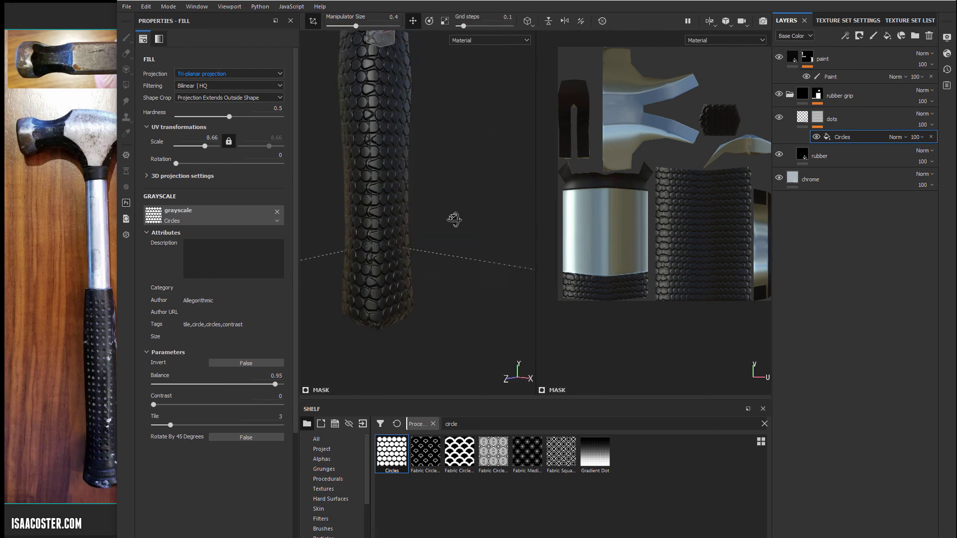
left_click_drag(372, 139, 338, 132, "alt")
Try Planar projection on the Circles fill, and replace it with Spherical projection
left_click(212, 74)
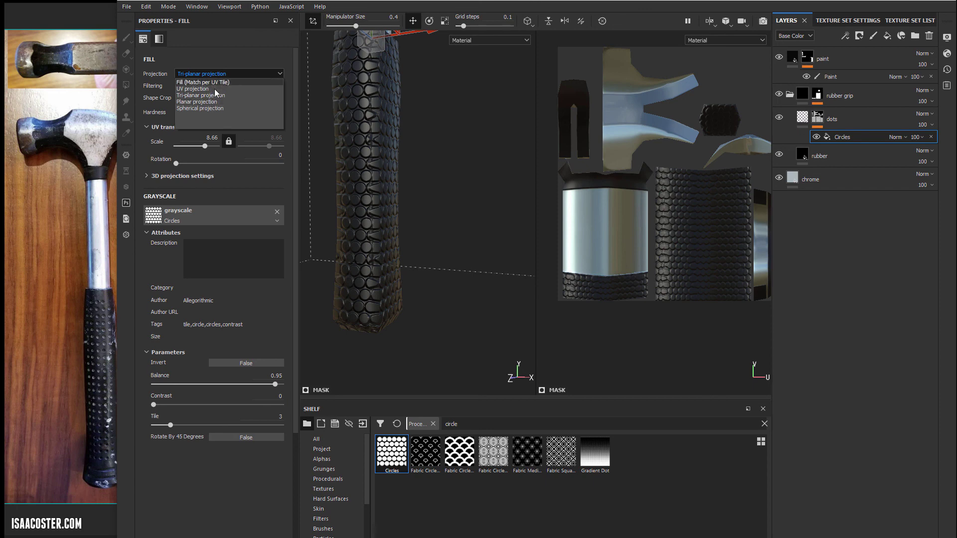
left_click(209, 101)
left_click_drag(455, 157, 406, 218, "alt")
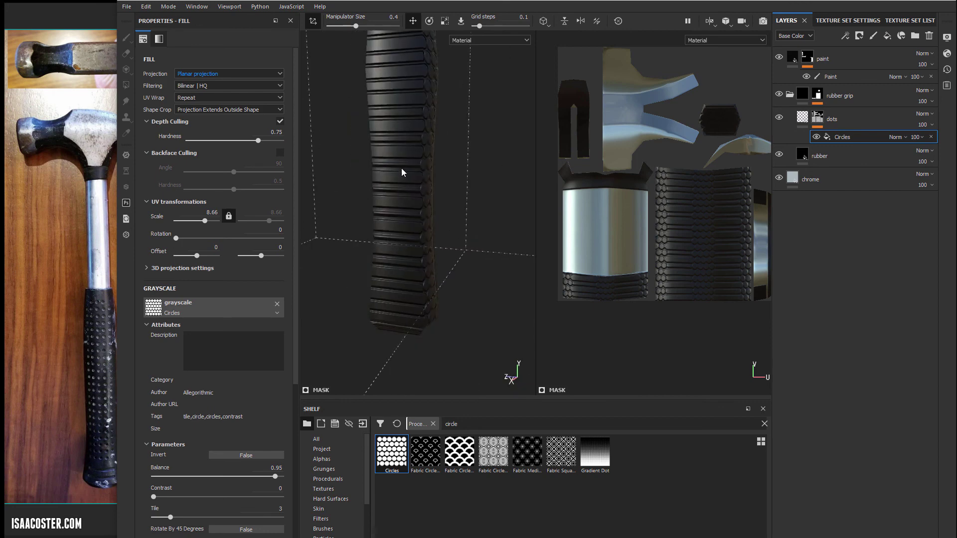
left_click(225, 74)
left_click(215, 107)
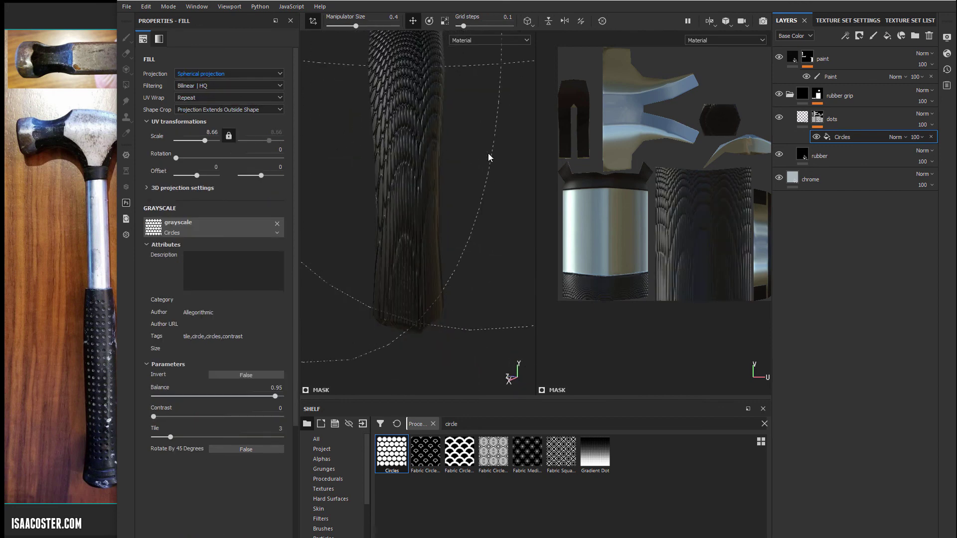
Switch the dots mask's Circles fill from Spherical back to Tri-planar projection and check the pattern around the grip
mouse_move(448, 164)
left_mouse_down("alt")
mouse_move(335, 141)
mouse_move(438, 159)
left_mouse_up("alt")
left_click(240, 77)
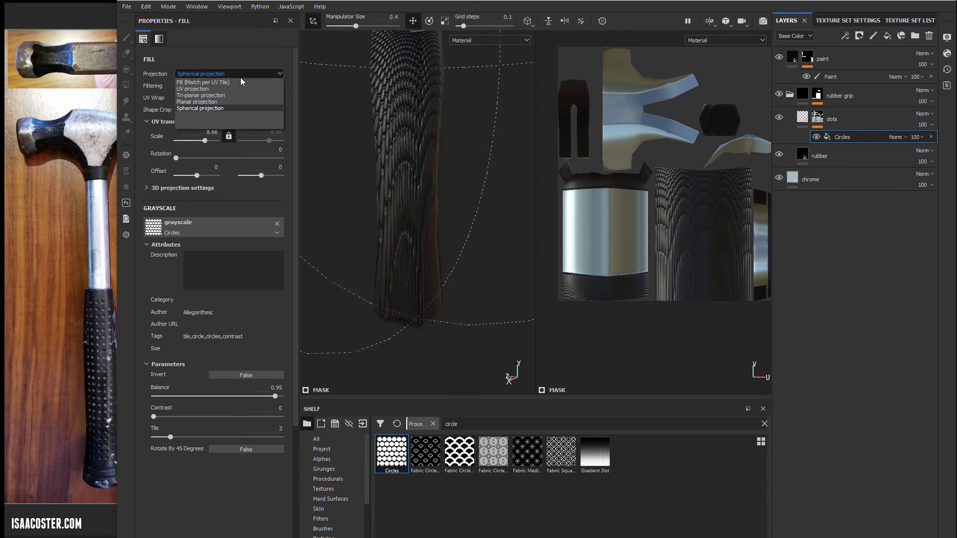
left_click(222, 98)
left_click_drag(374, 171, 450, 162, "alt")
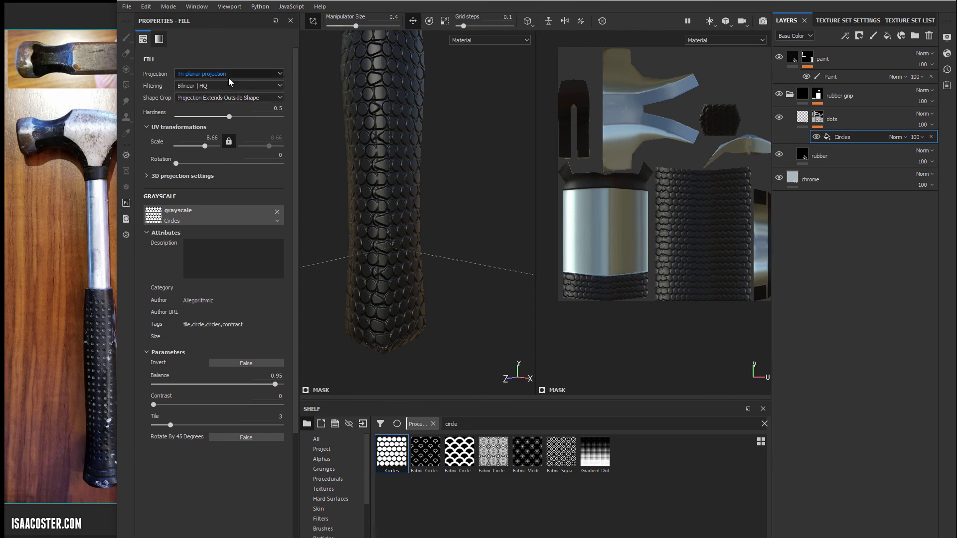
left_click_drag(305, 133, 379, 162, "alt")
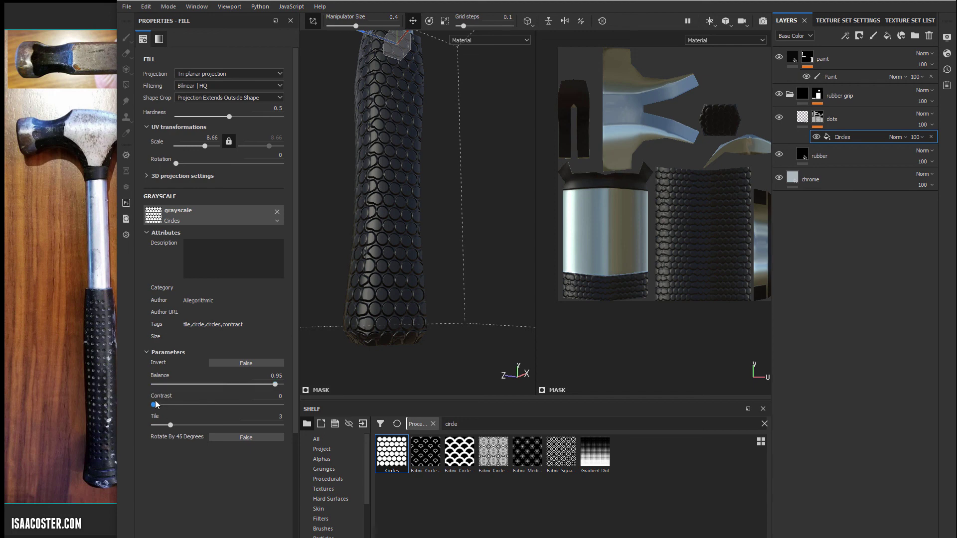
Try Contrast values of 0.52 and 0.17 on the Circles fill, and undo the recent parameter changes
left_click_drag(154, 406, 220, 411)
left_click_drag(430, 305, 416, 294, "alt")
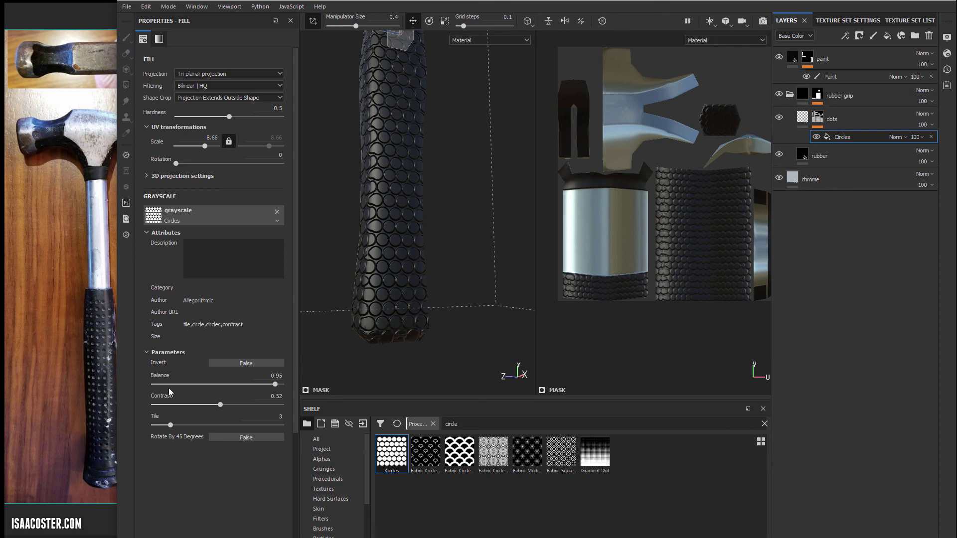
left_click(174, 403)
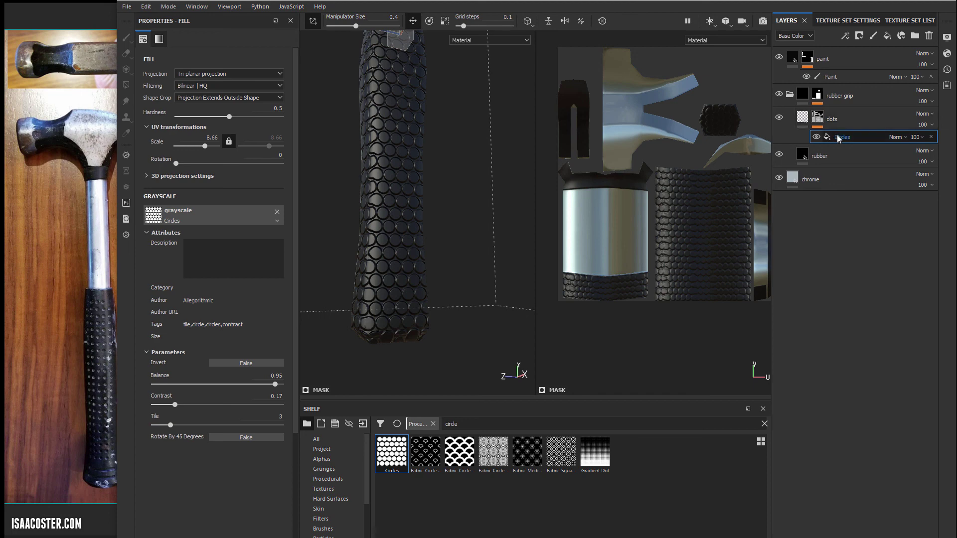
key("ctrl+z")
key("ctrl+z")
key("ctrl+z")
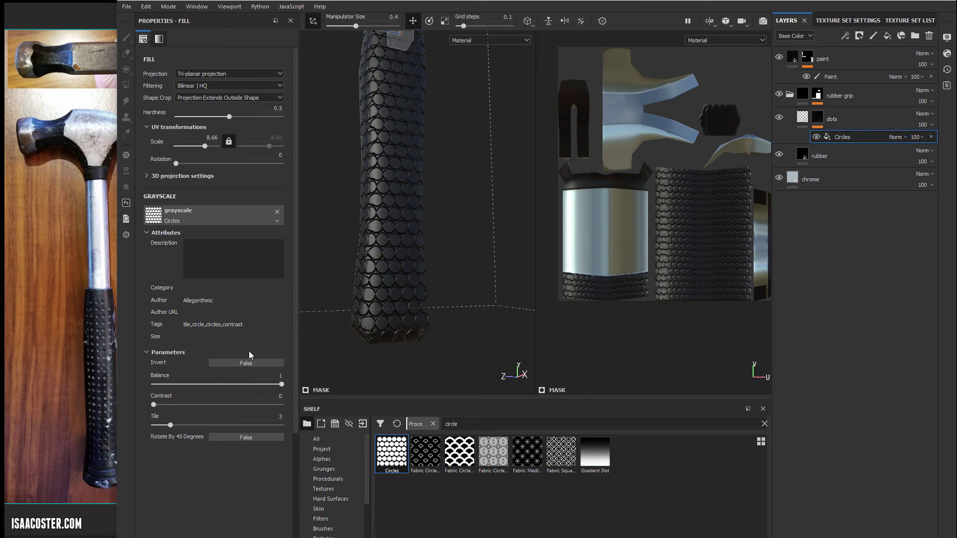
Set the Circles fill's Balance to 0.42 and Contrast to 0.64 to get small, separated dots on the grip
left_click_drag(282, 385, 240, 390)
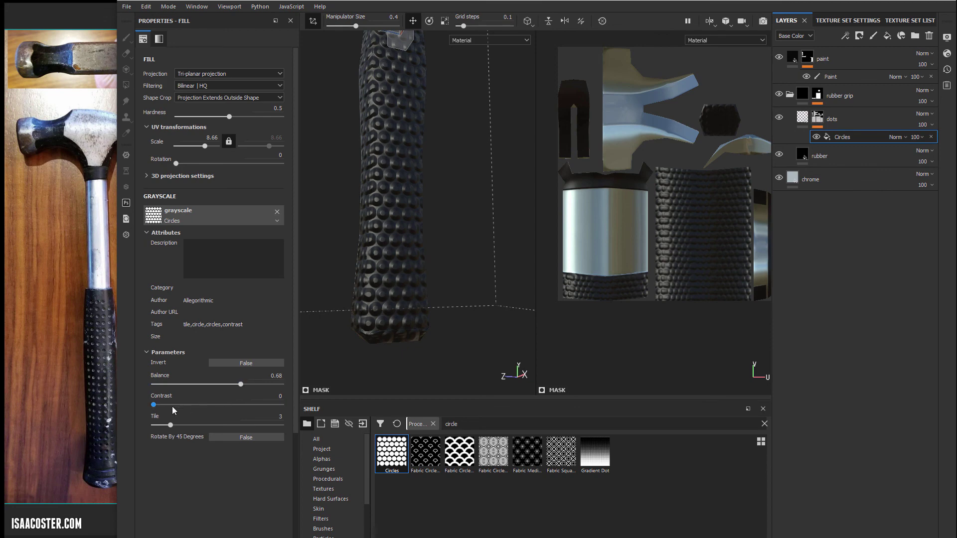
left_click_drag(154, 404, 207, 389)
left_click_drag(368, 305, 507, 248, "alt")
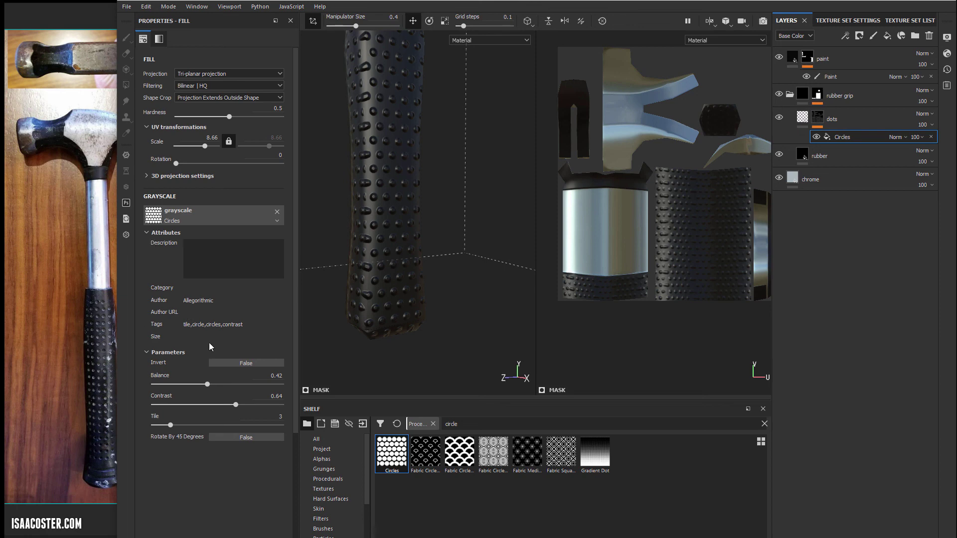
Set the dots layer's uniform height to -0.3946 and check the grip's dots against the whole hammer
left_click(803, 117)
left_click_drag(184, 275, 184, 275)
left_click_drag(366, 257, 314, 254, "alt")
right_click_drag(314, 253, 305, 249, "alt")
middle_click_drag(353, 276, 346, 324, "alt")
left_click_drag(346, 324, 451, 304, "alt")
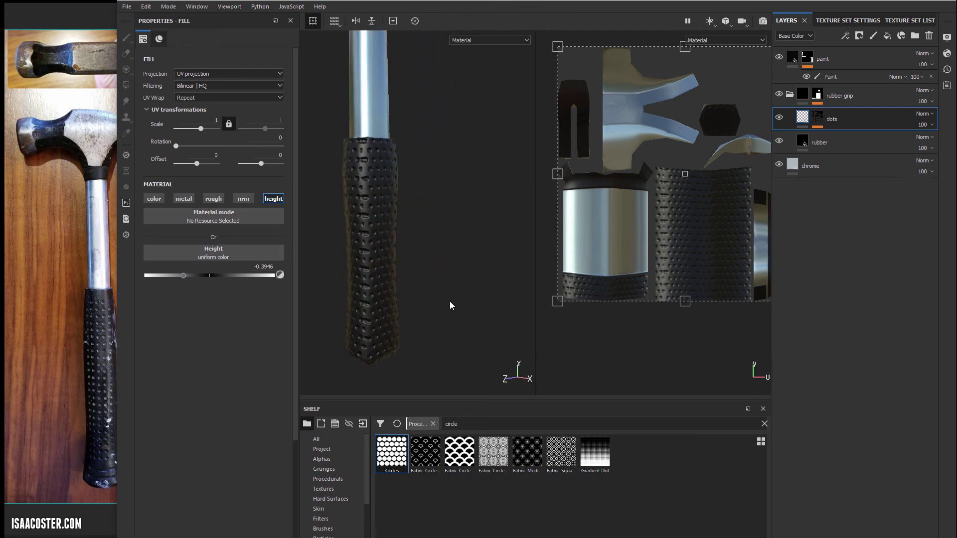
right_click_drag(450, 304, 309, 297, "alt")
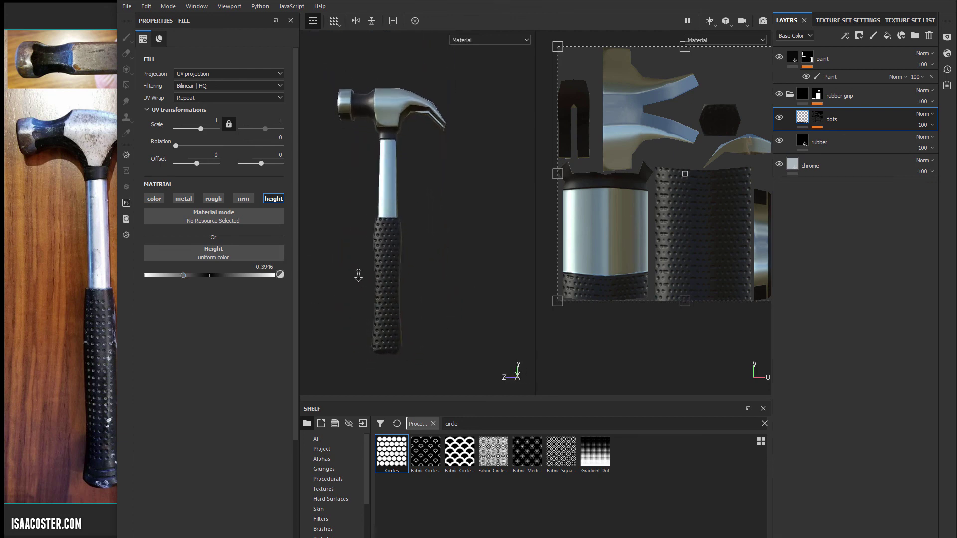